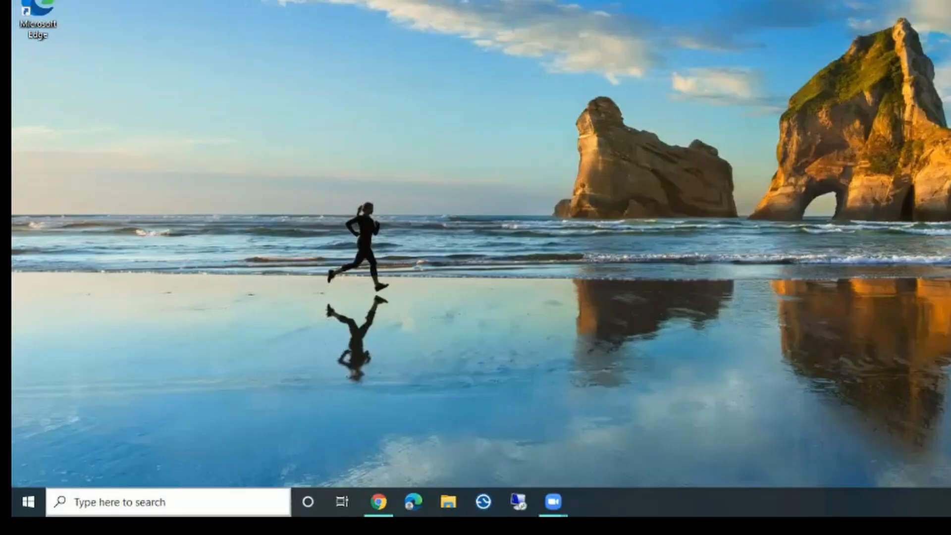
Find and open the Photos app from the Windows search.
click(167, 502)
text(photo)
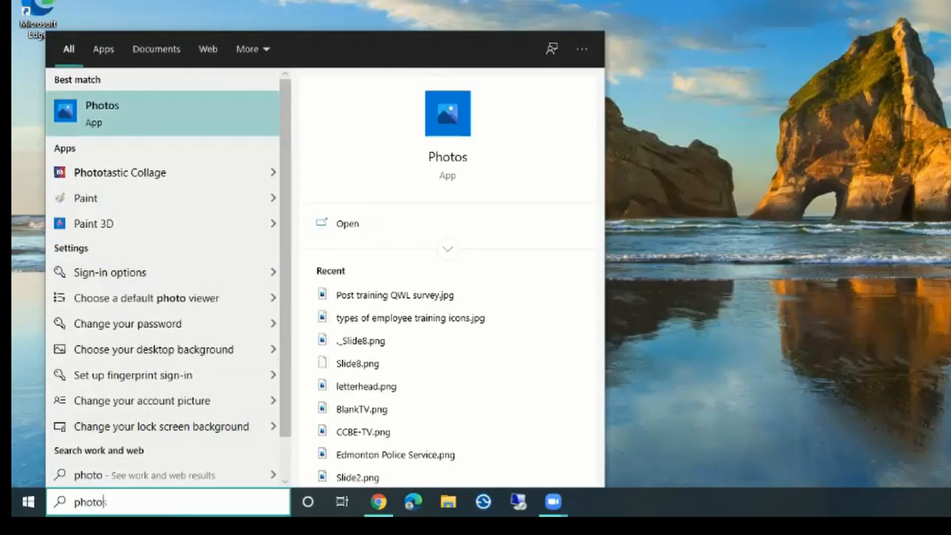
key(Return)
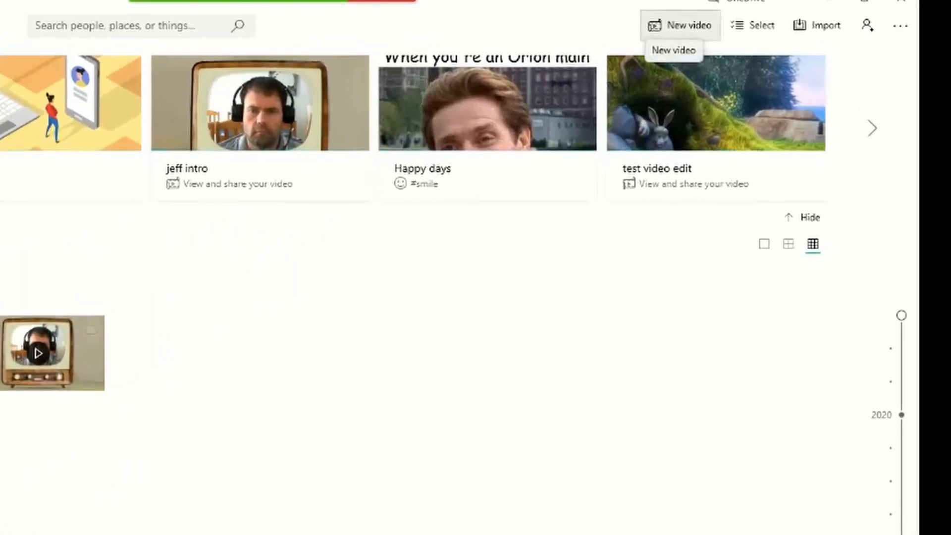
Start a blank video project and name it "test video".
click(679, 24)
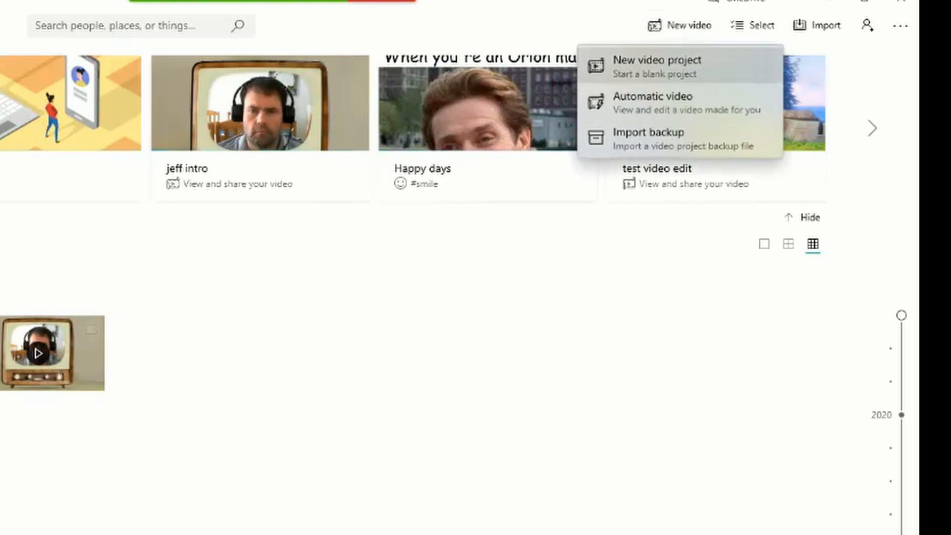
click(653, 66)
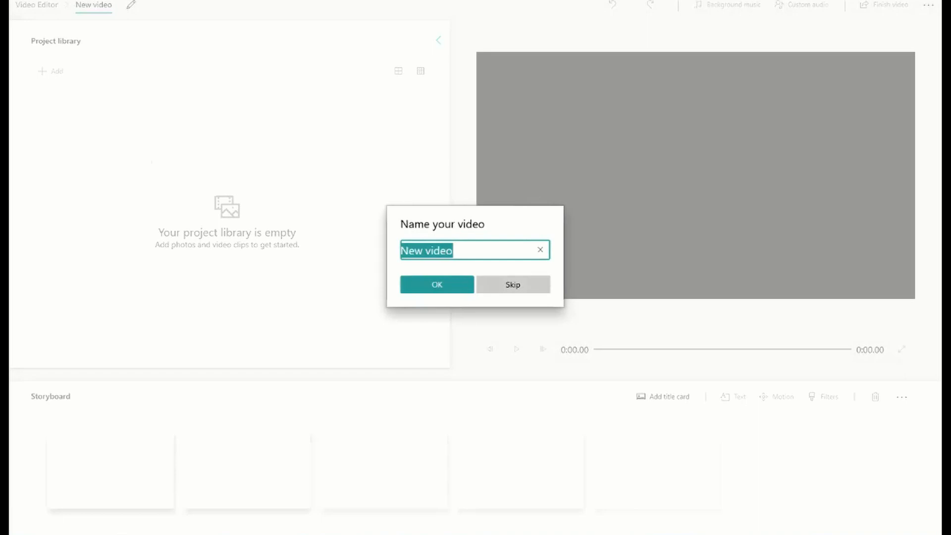
text(test video)
key(Return)
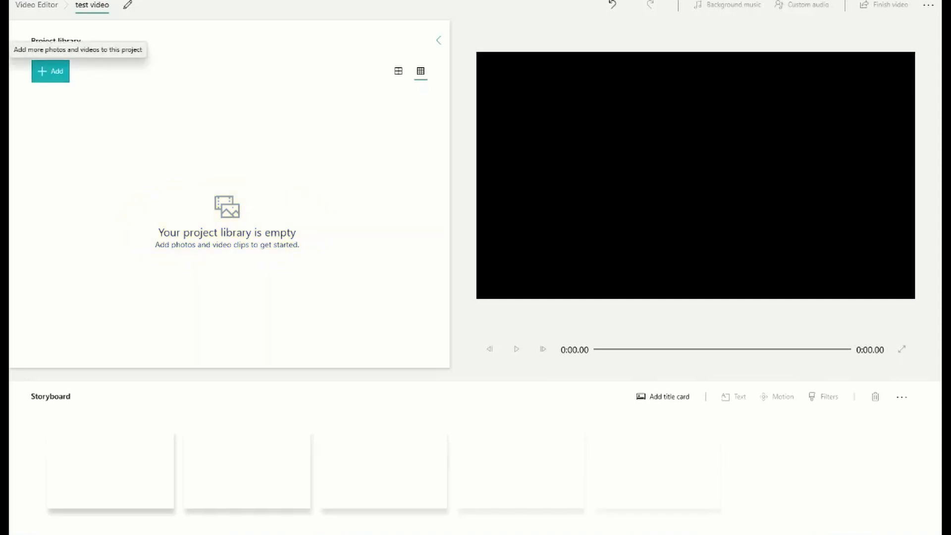
Import SampleVideo_1280x720_10mb.mp4 from this PC into the project library and place it first in the storyboard.
click(50, 72)
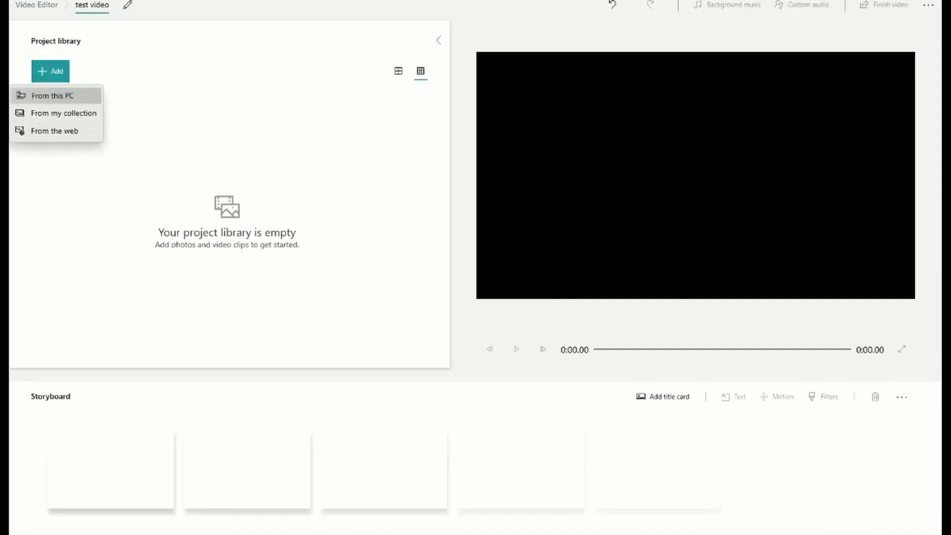
click(52, 96)
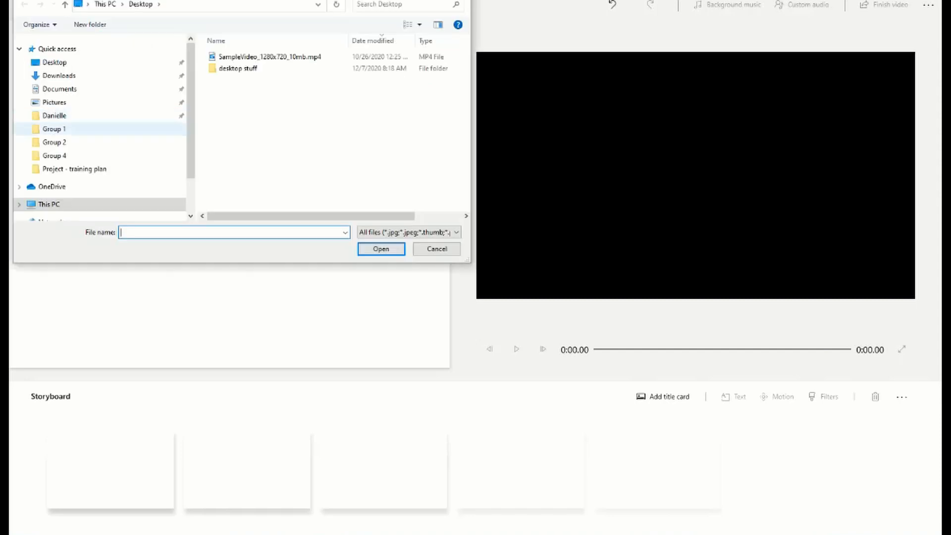
click(270, 57)
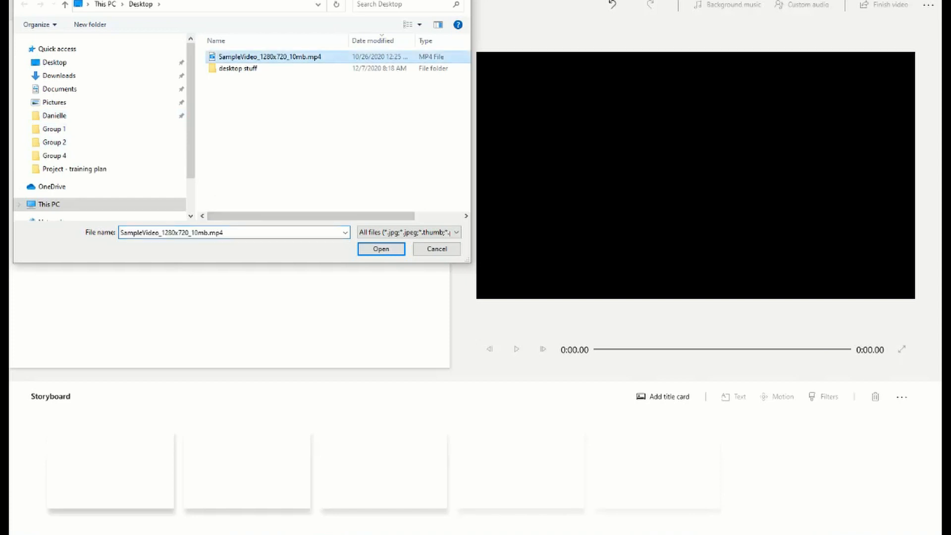
click(381, 248)
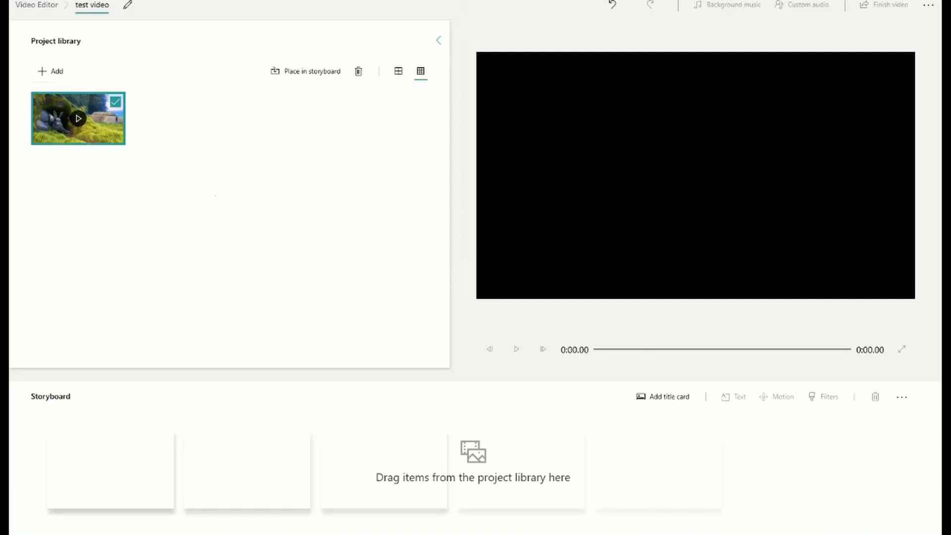
drag(74, 119, 107, 396)
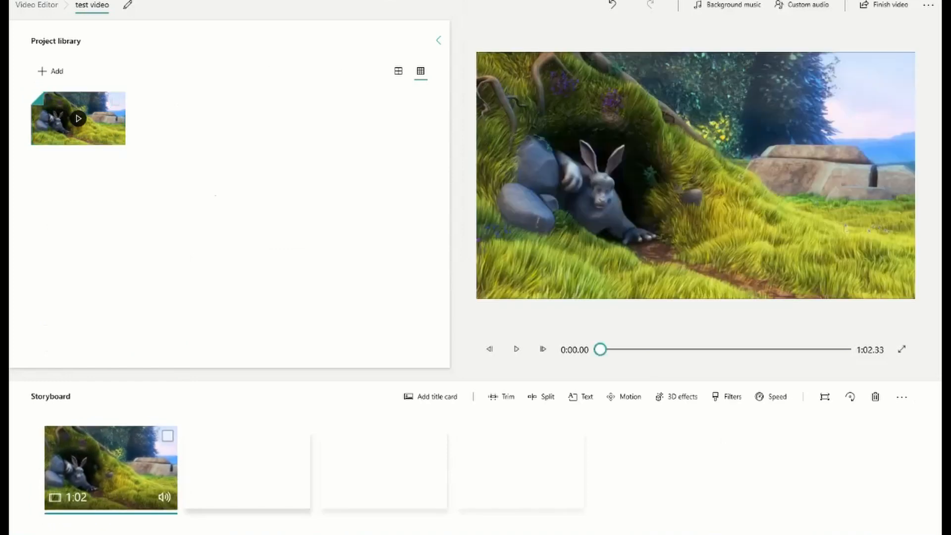
Preview the rabbit clip by playing its beginning, scrubbing to both ends and stepping back a frame.
click(516, 349)
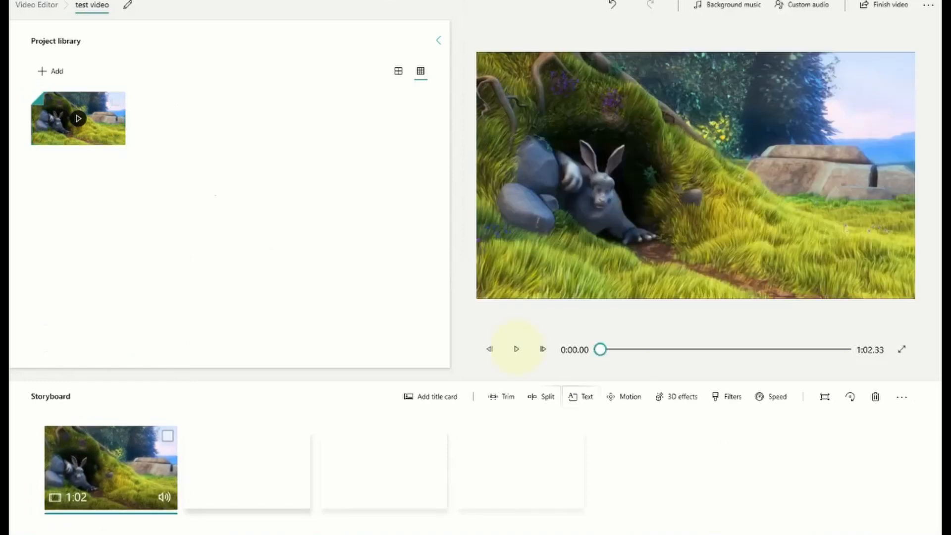
click(516, 349)
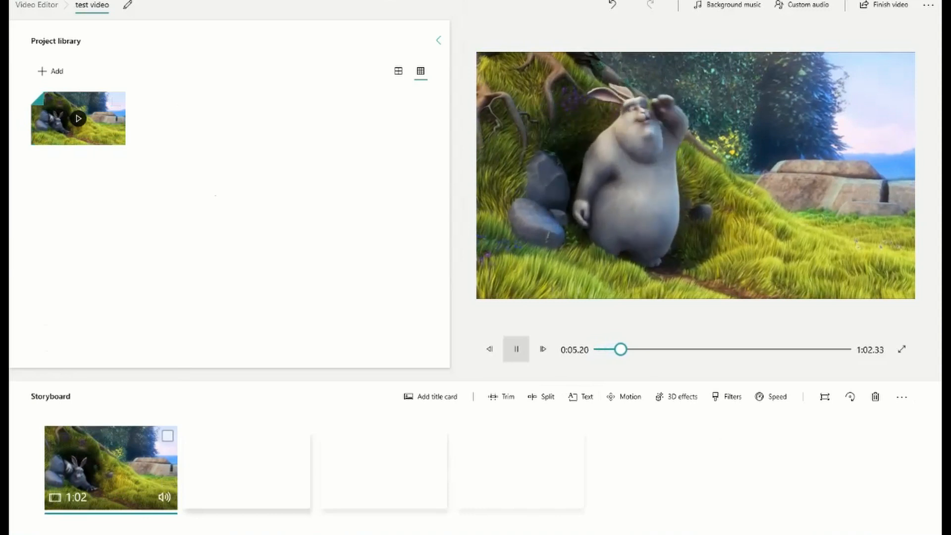
click(516, 349)
drag(623, 349, 843, 349)
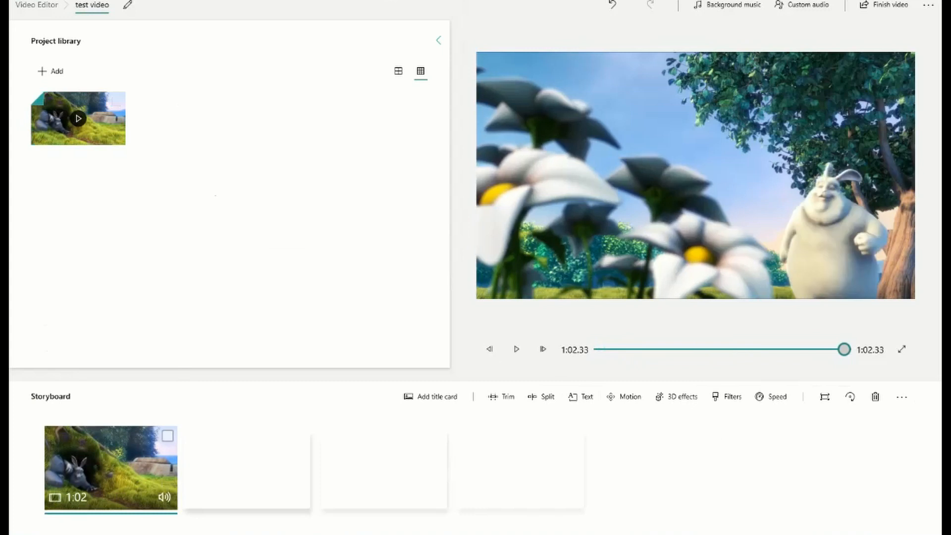
drag(843, 349, 600, 349)
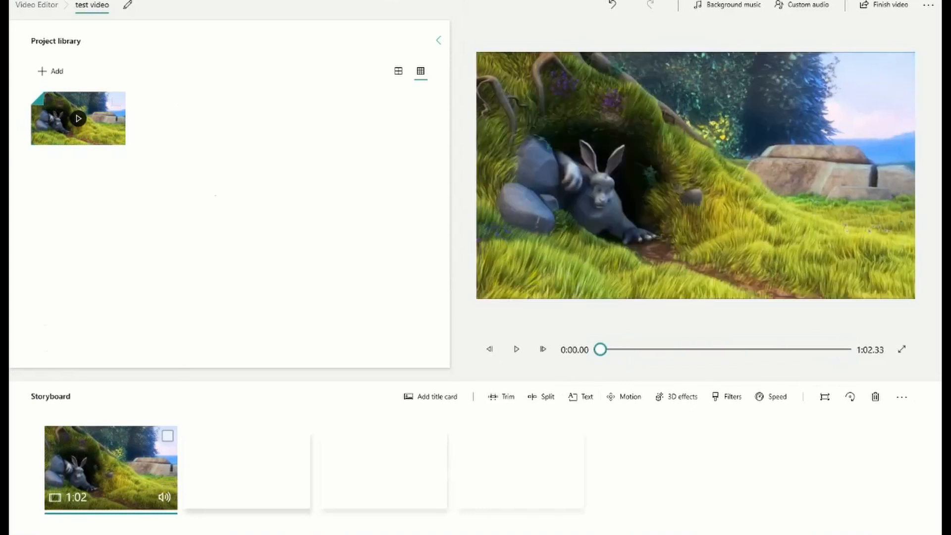
click(489, 349)
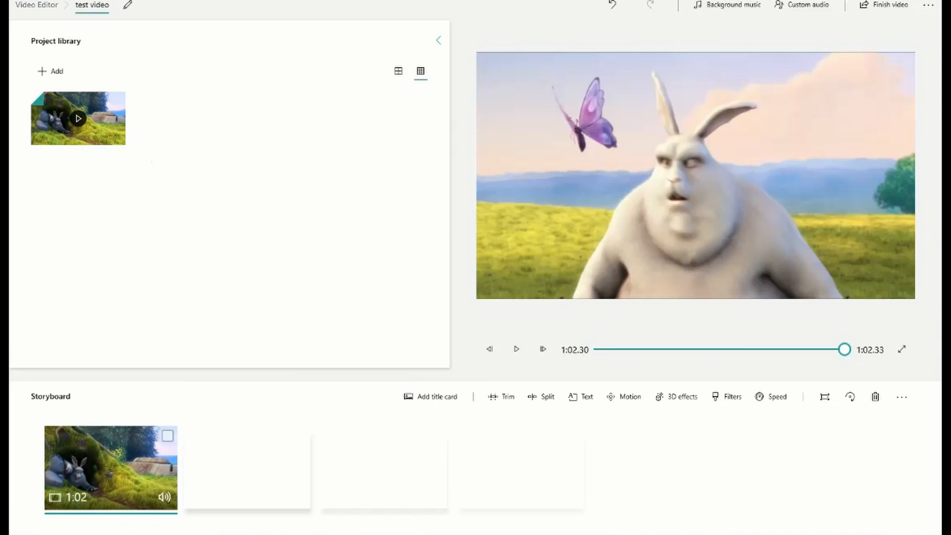
Import zoom_0.mp4 from the Video Projects folder on this PC and place it after the rabbit clip in the storyboard.
click(50, 71)
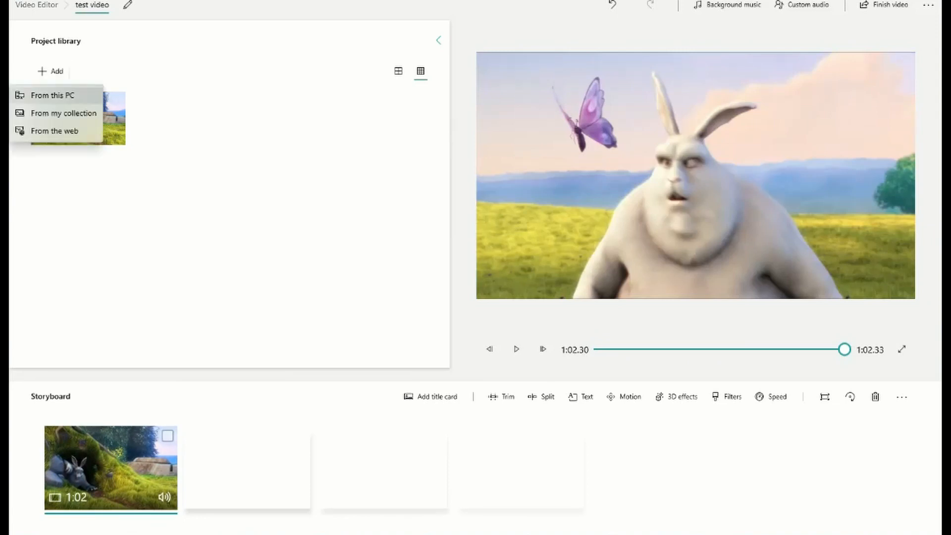
click(52, 95)
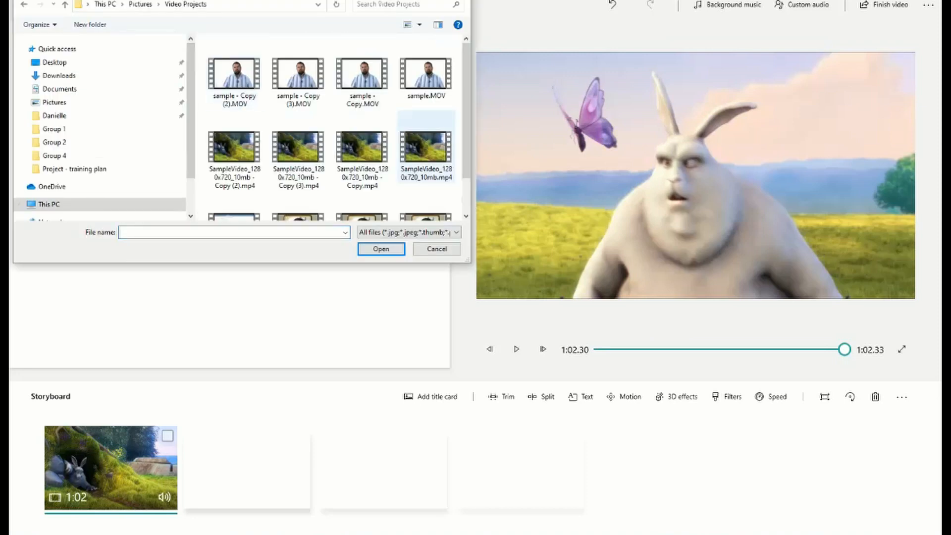
scroll(430, 166, down, 2)
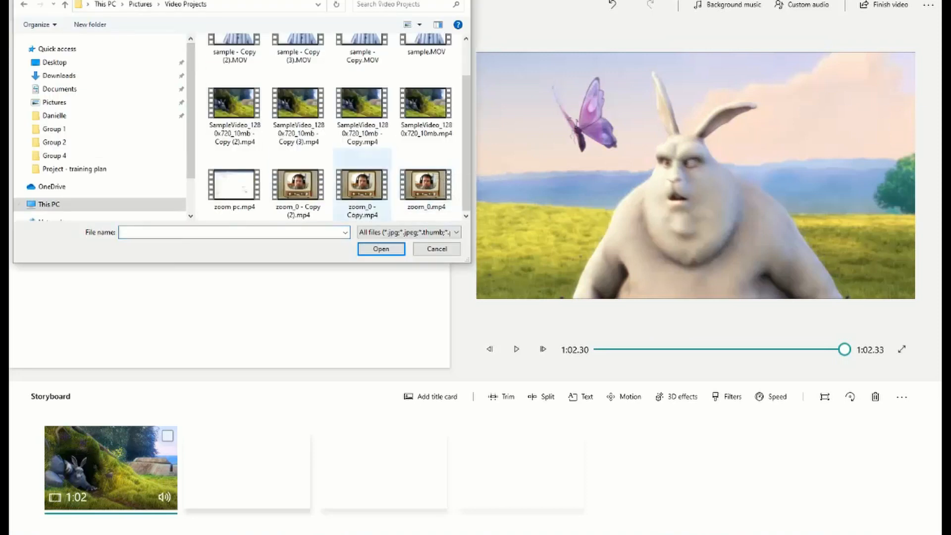
click(426, 186)
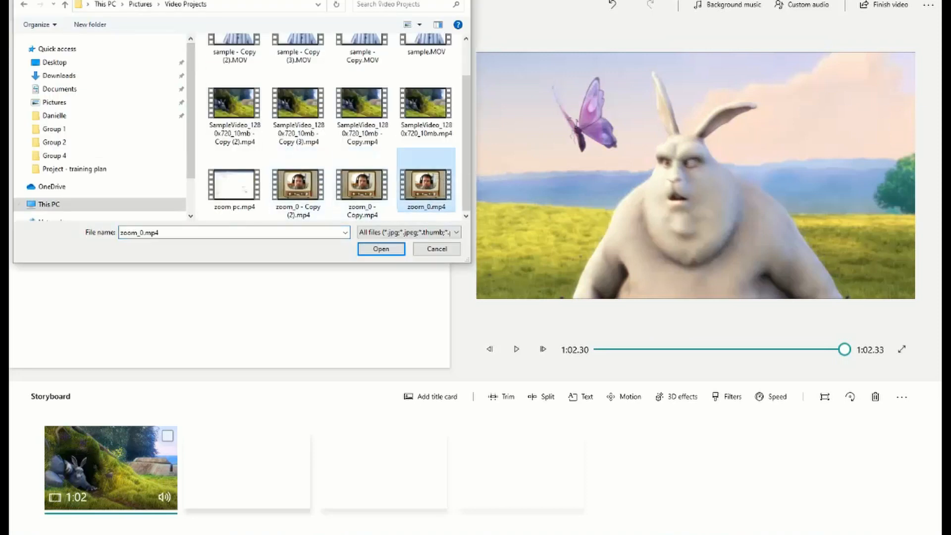
click(381, 249)
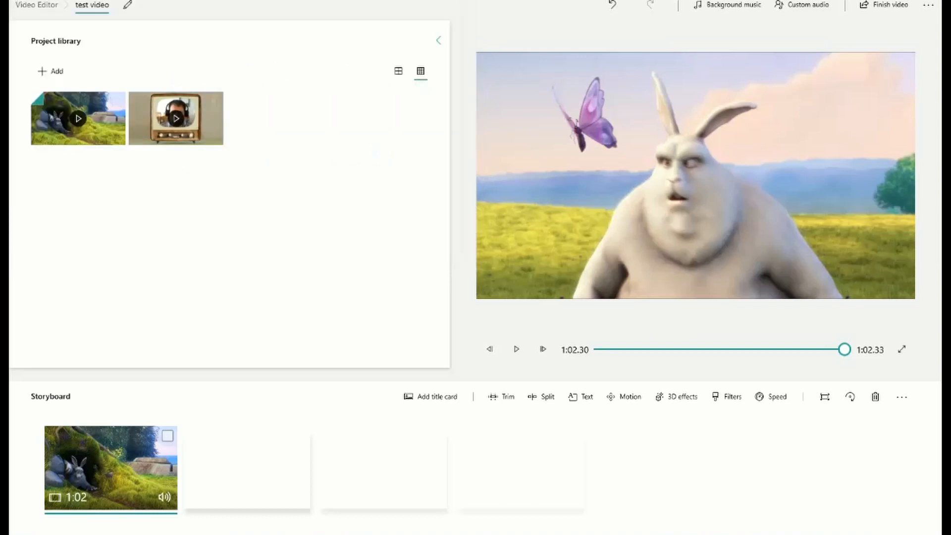
drag(176, 118, 250, 468)
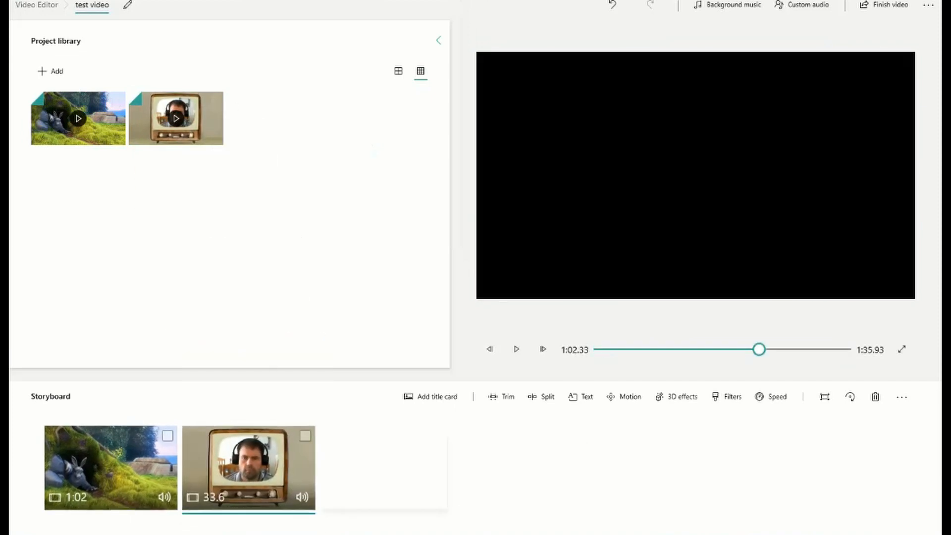
Preview the combined video from the start and scrub back from its end to the transition between the two clips.
click(111, 468)
click(516, 349)
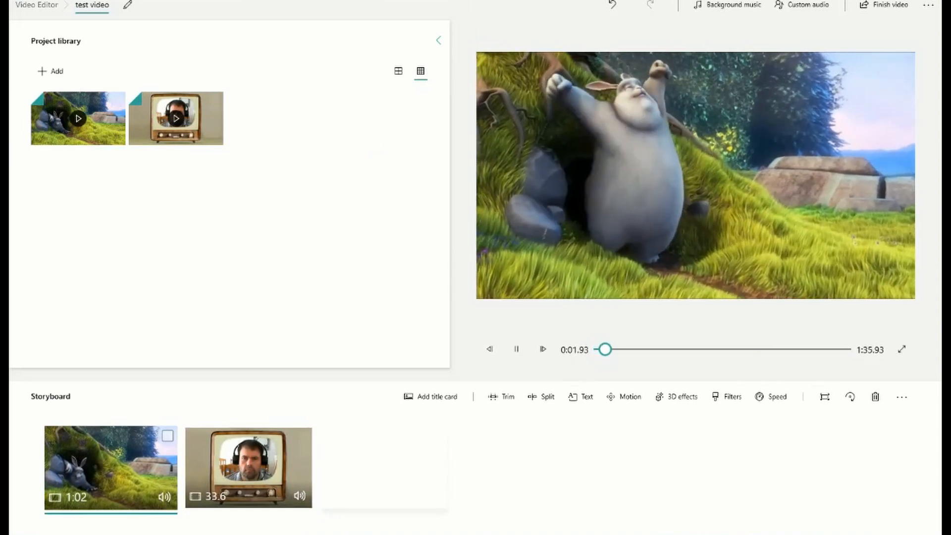
click(840, 349)
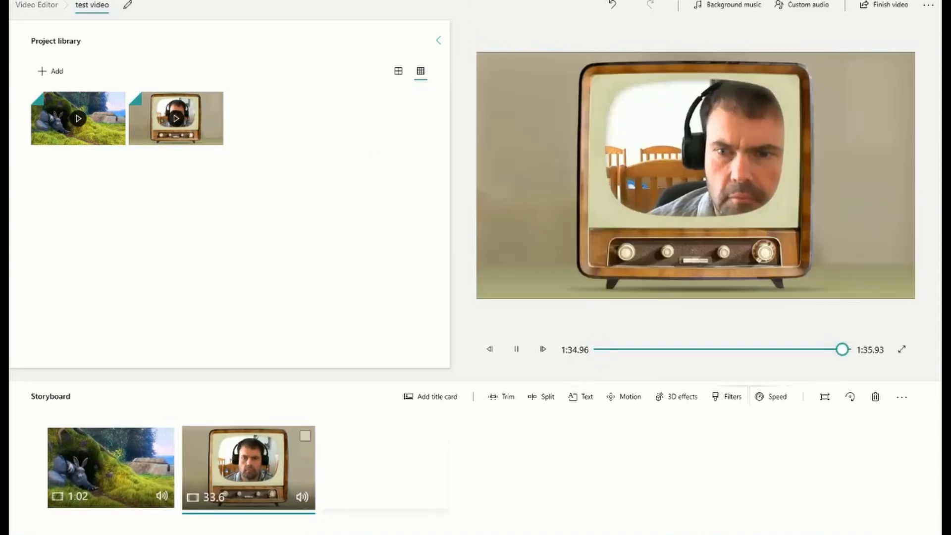
click(794, 349)
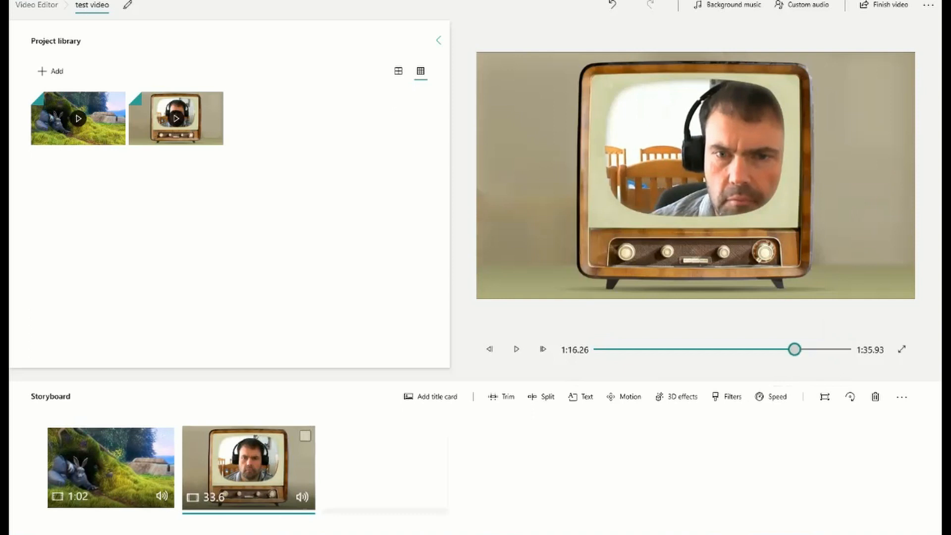
click(772, 349)
click(758, 349)
mouse_move(757, 349)
mouse_down()
mouse_move(770, 349)
mouse_move(758, 349)
mouse_up()
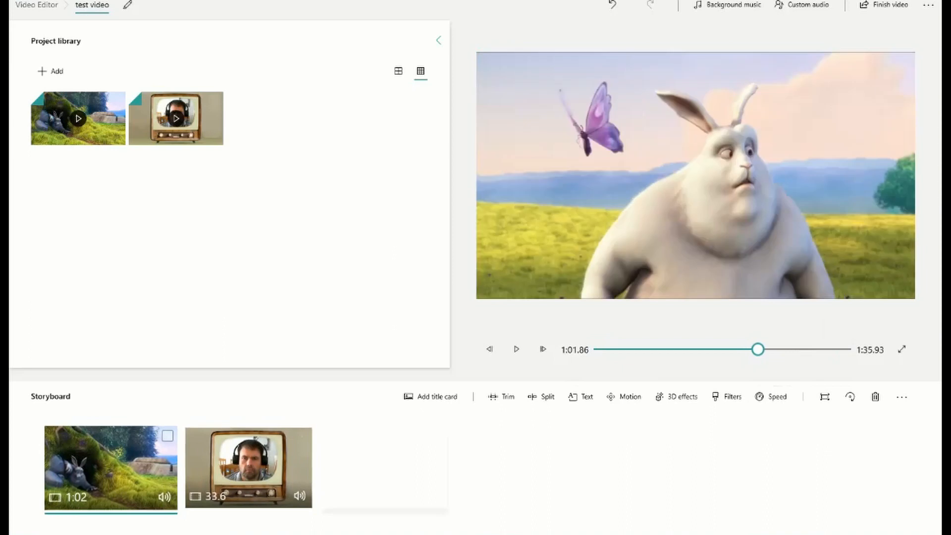
Move the television clip ahead of the rabbit clip in the storyboard.
click(248, 467)
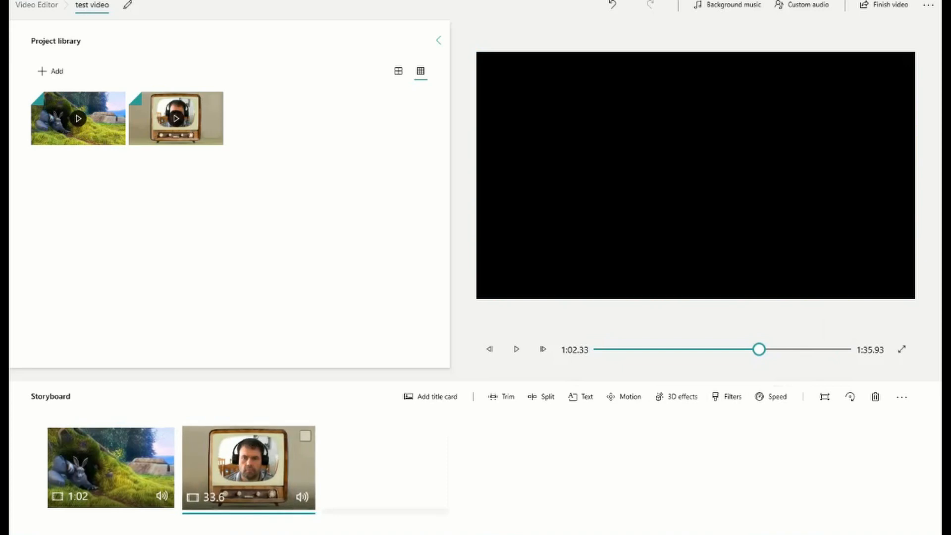
drag(248, 467, 111, 467)
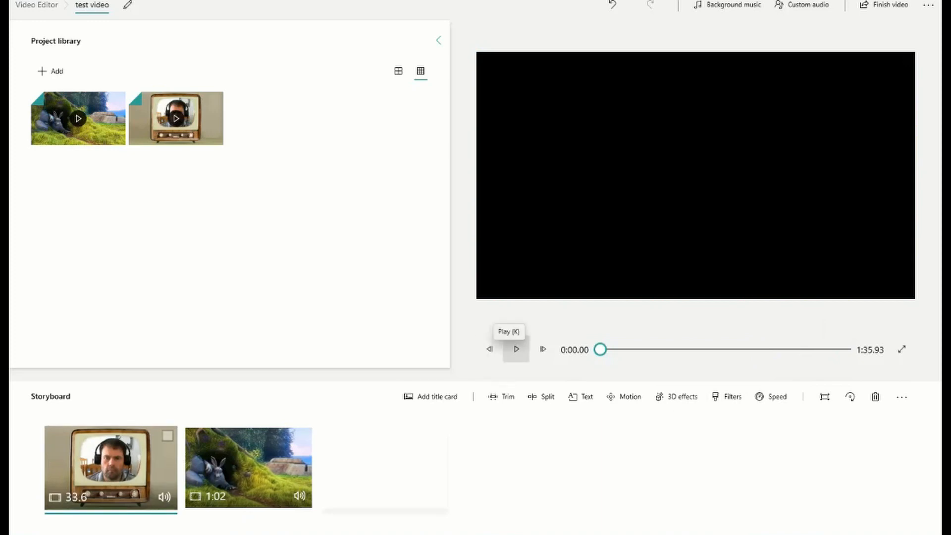
Play and replay the television clip to find where the speech begins, and pause at 0:18.60.
click(516, 349)
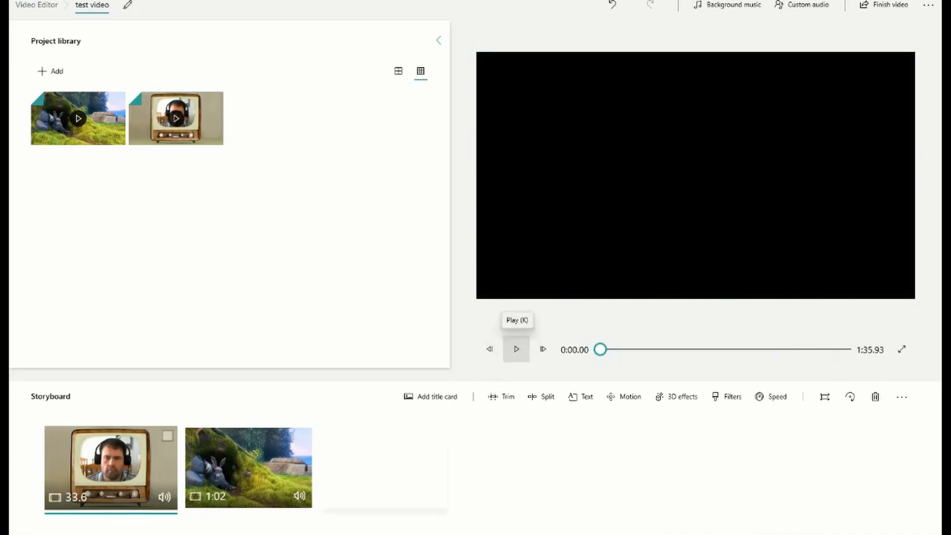
click(516, 349)
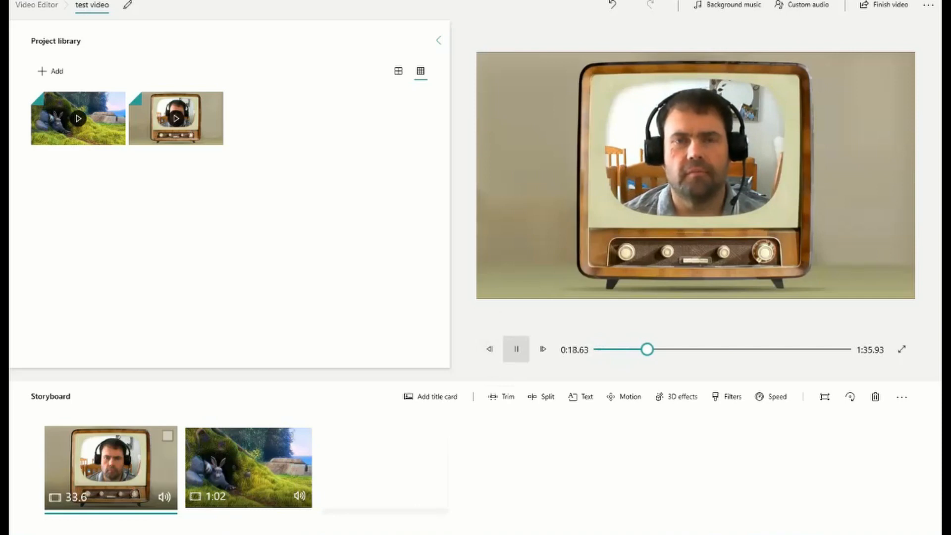
click(515, 349)
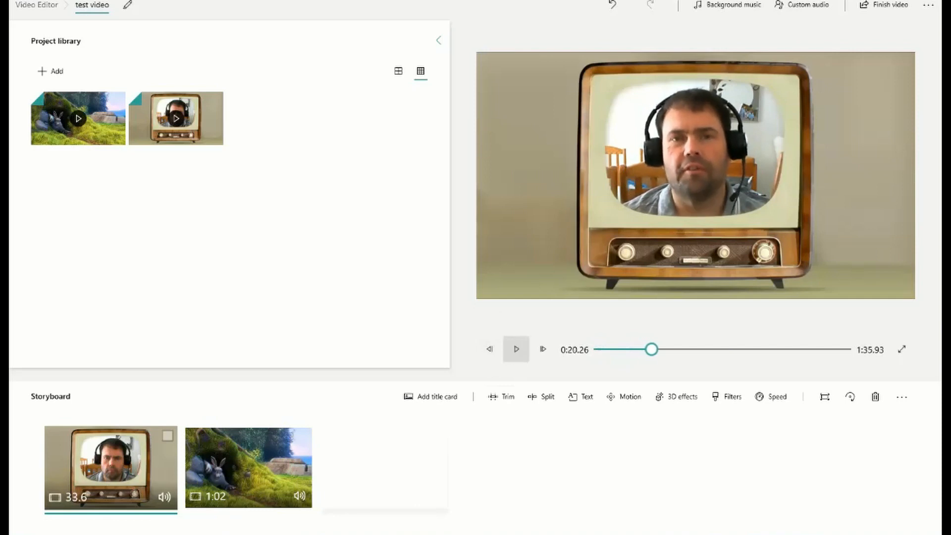
drag(651, 349, 646, 349)
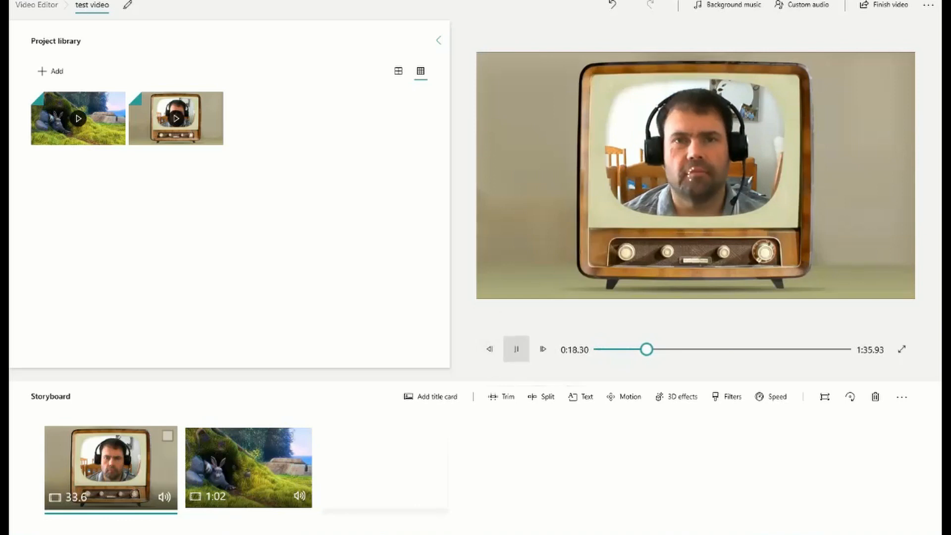
click(516, 349)
click(515, 349)
drag(650, 349, 645, 349)
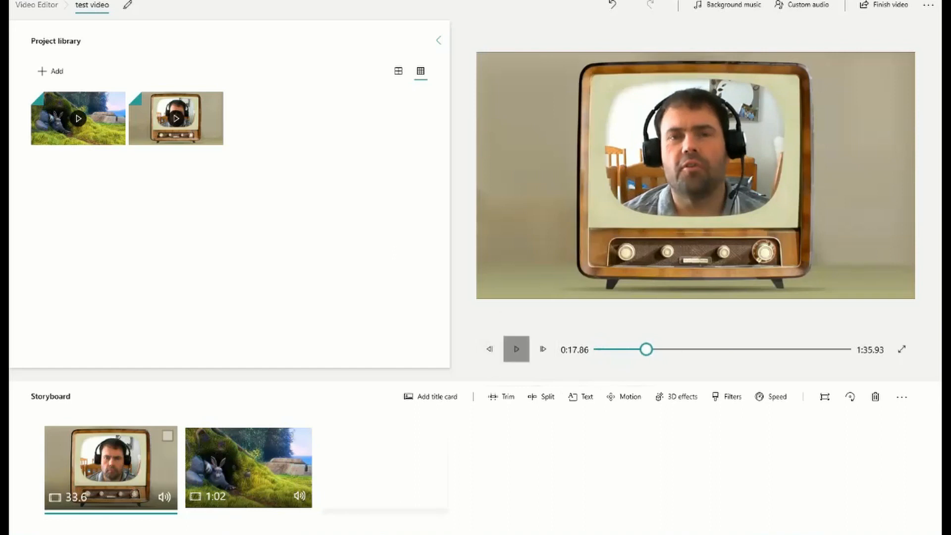
click(516, 349)
click(516, 349)
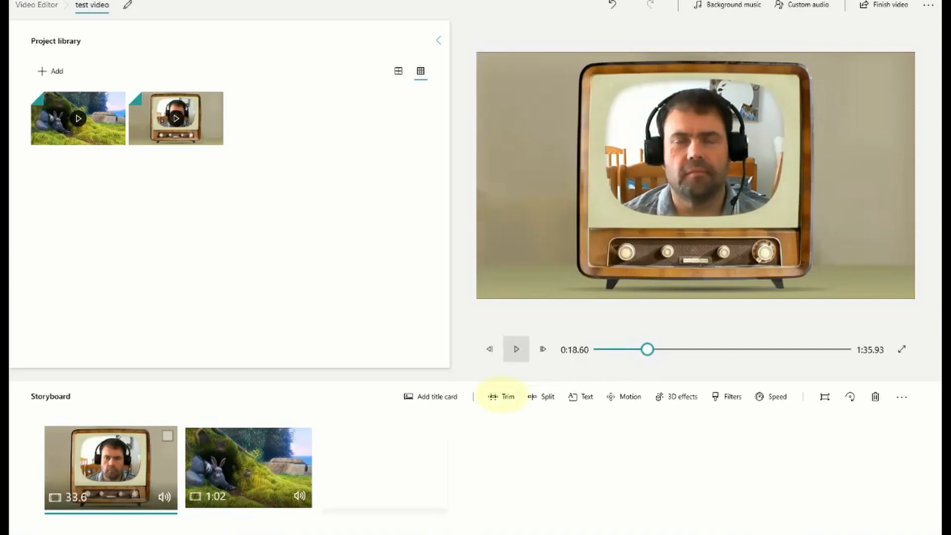
Trim the television clip to run from 0:18.60 to 0:27.86, previewing the playback before applying the trim.
click(501, 396)
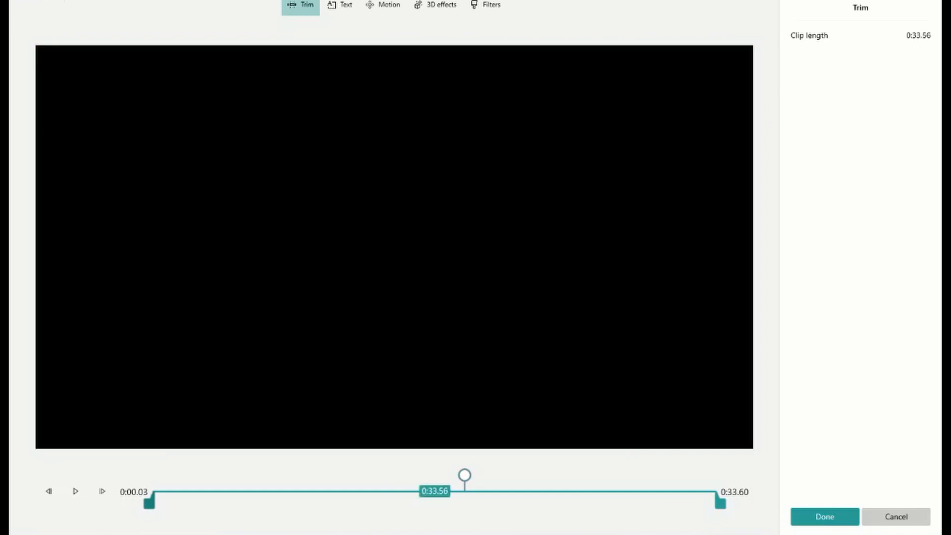
drag(147, 502, 460, 503)
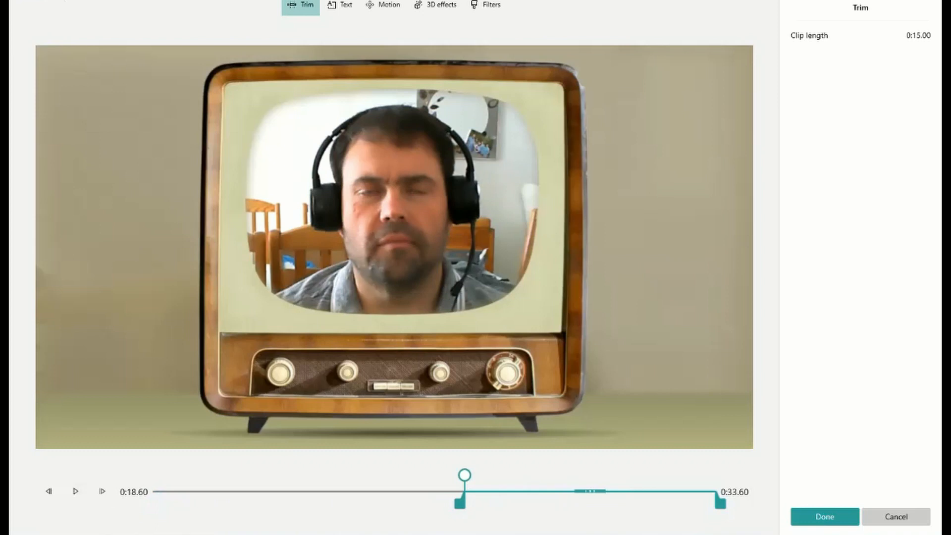
click(75, 491)
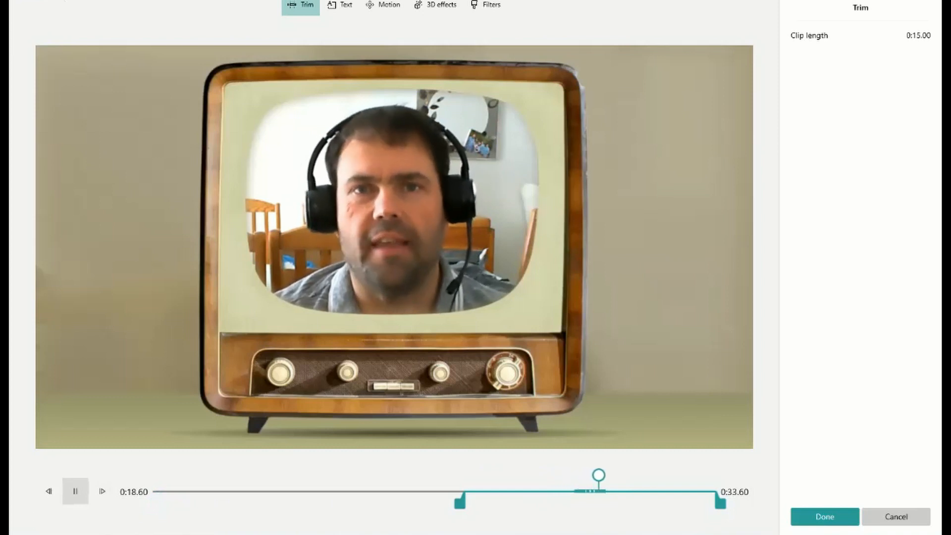
key(space)
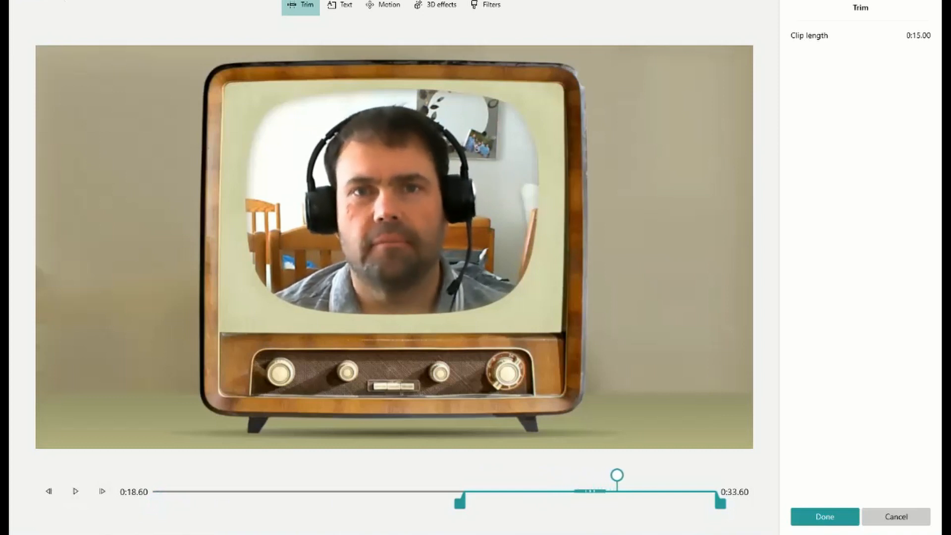
drag(720, 503, 624, 503)
click(75, 491)
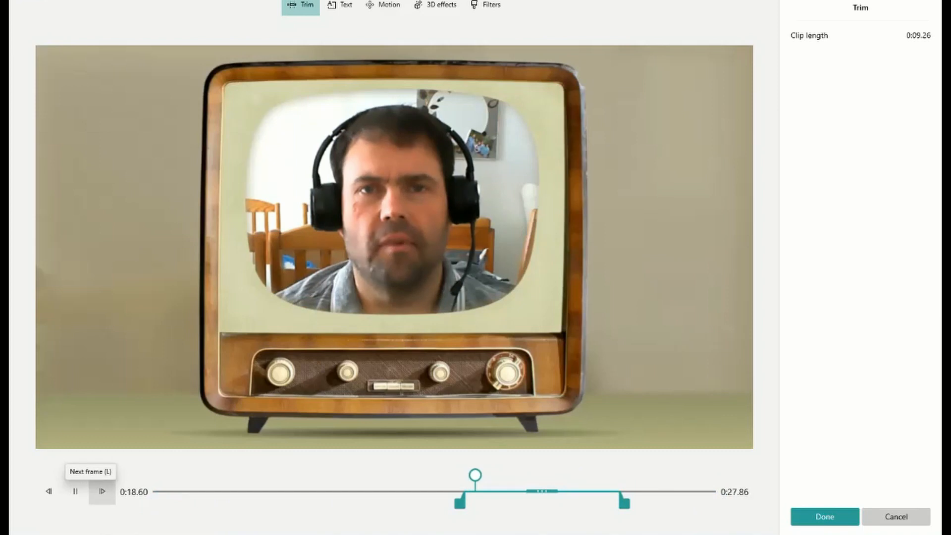
click(76, 491)
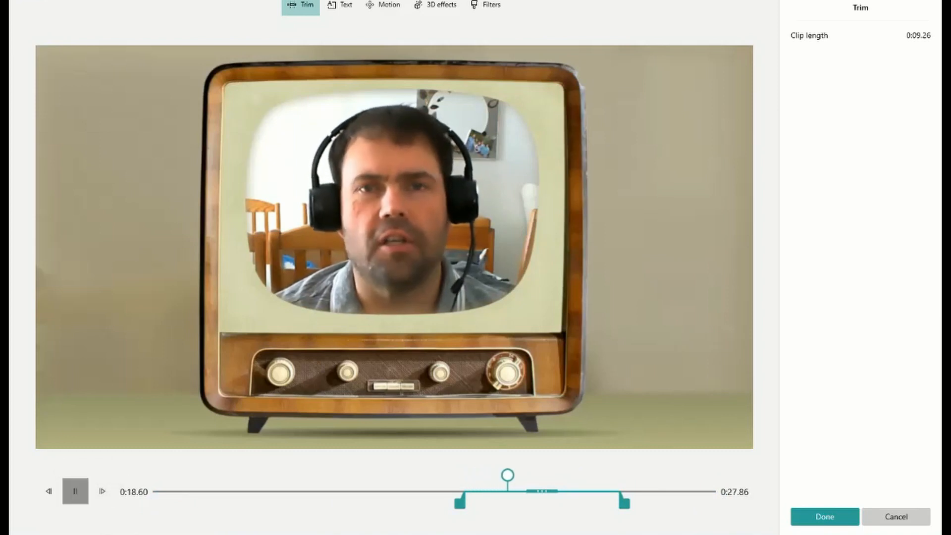
click(824, 516)
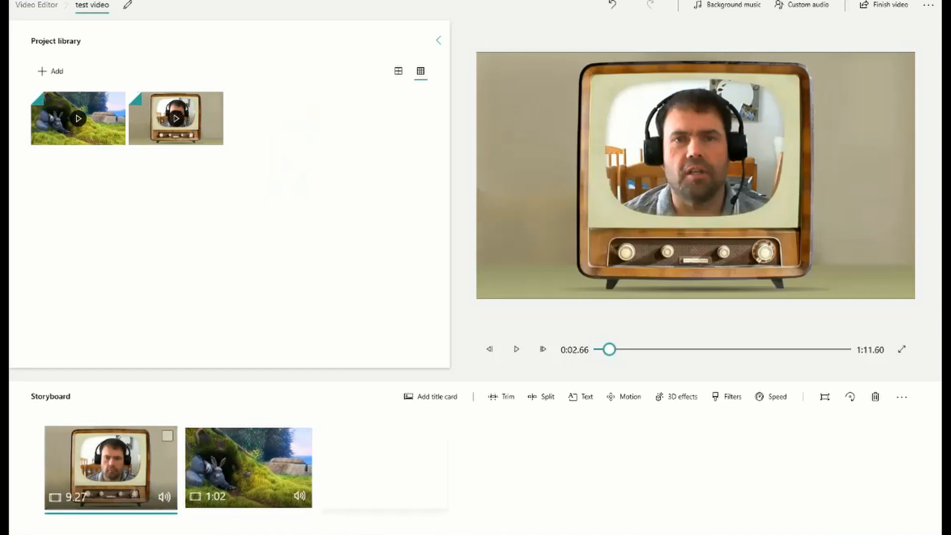
Trim the rabbit clip to run from 0:08.60 to 0:52.10, and reopen the applied trim to check it.
click(249, 467)
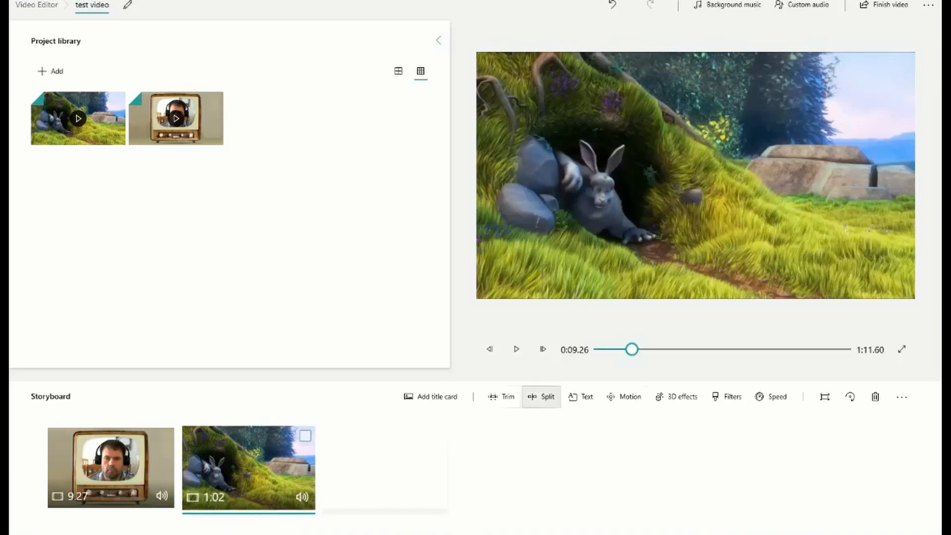
click(503, 396)
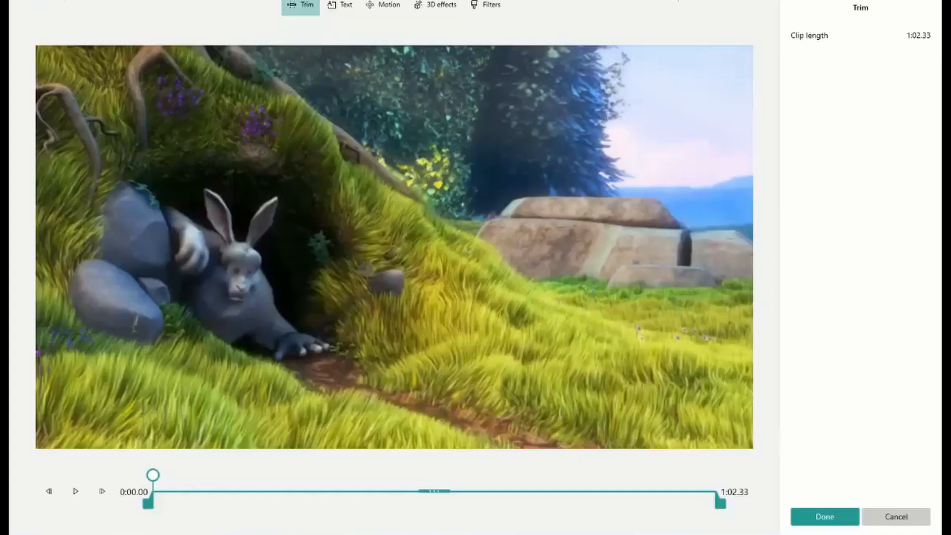
drag(147, 502, 206, 501)
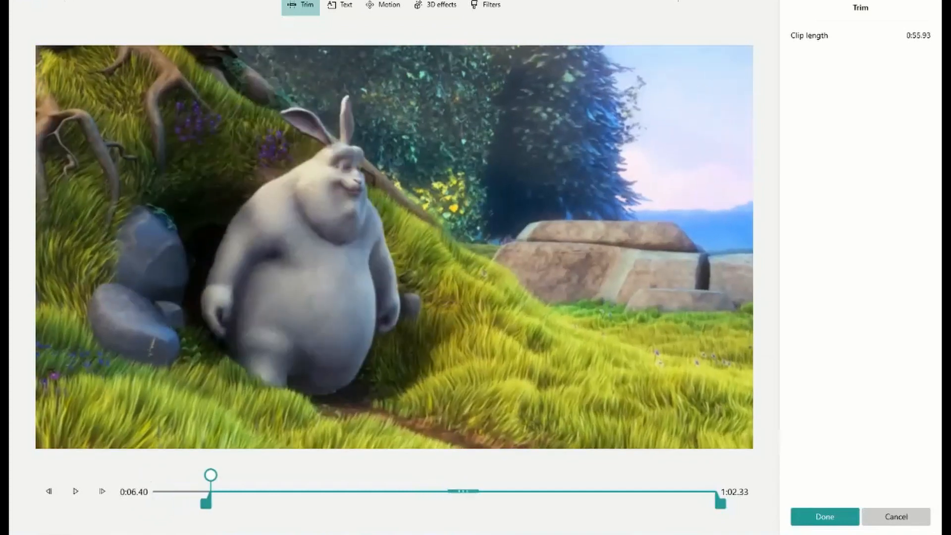
drag(210, 475, 225, 503)
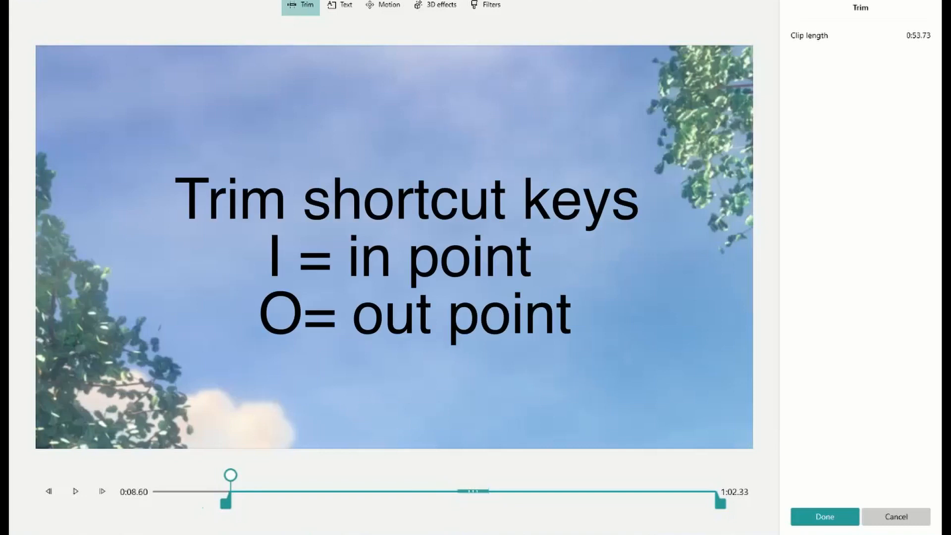
drag(230, 474, 605, 475)
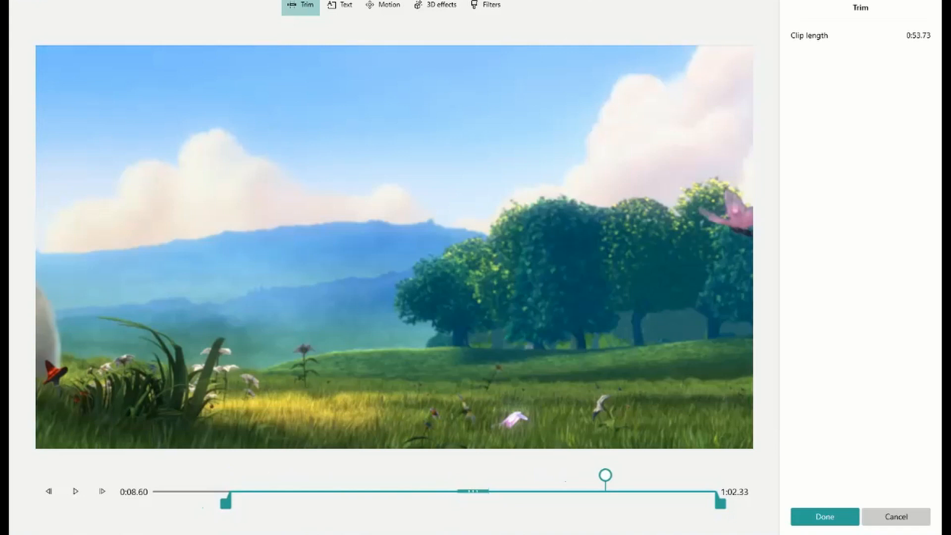
drag(605, 475, 622, 475)
drag(720, 503, 627, 503)
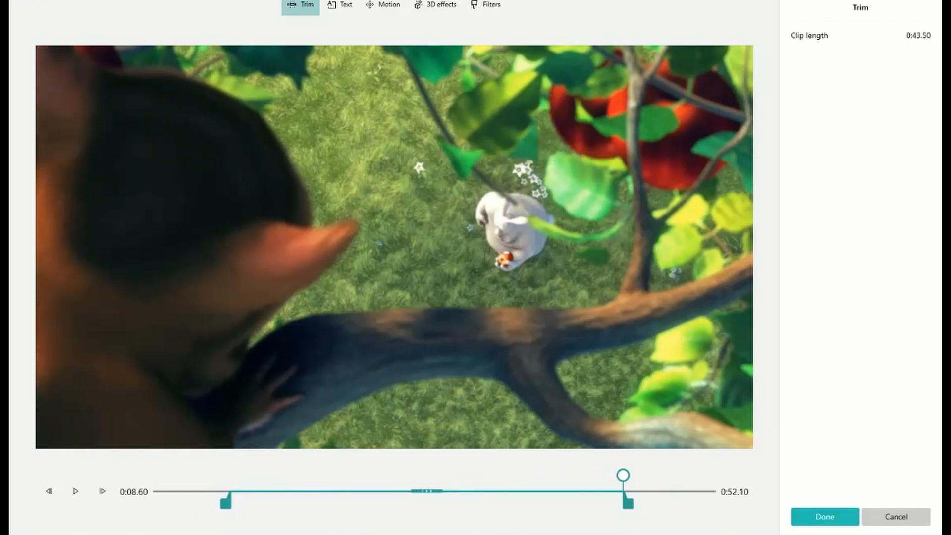
click(824, 516)
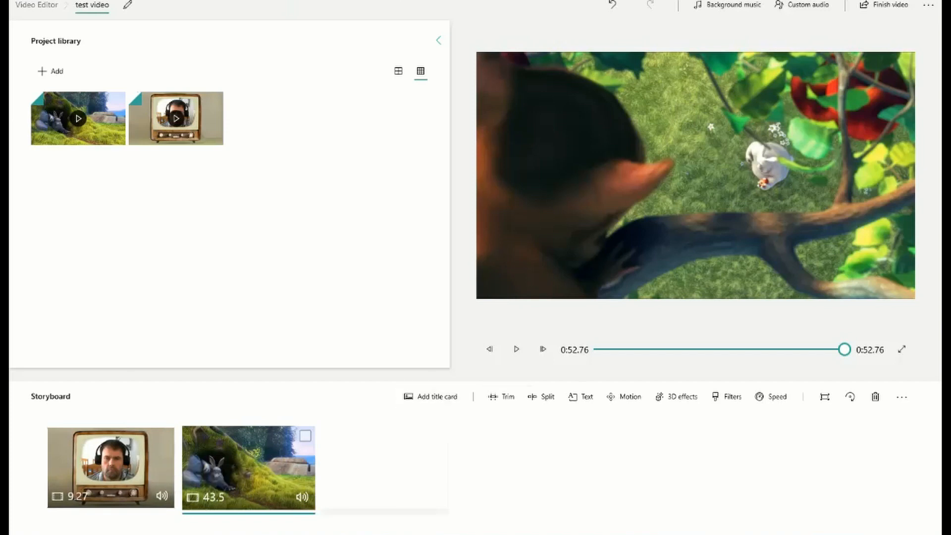
click(501, 396)
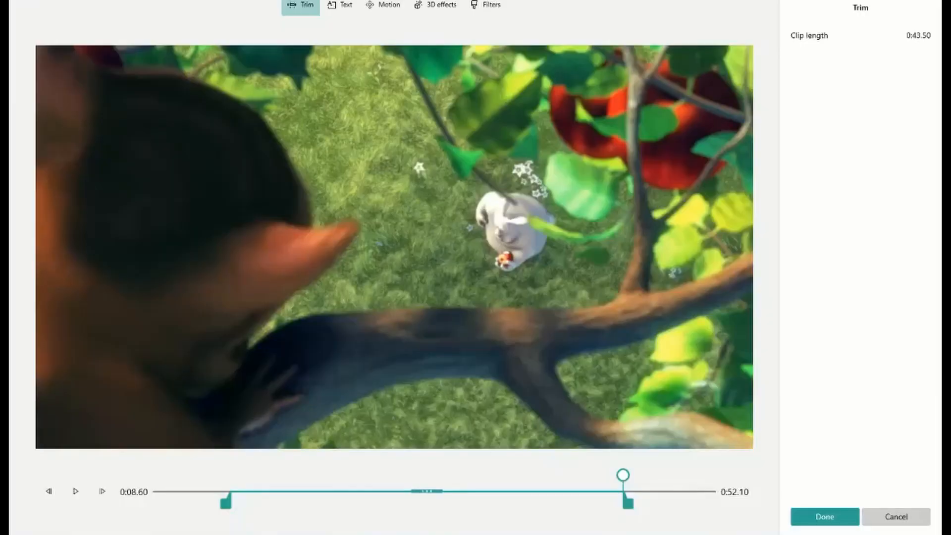
click(824, 516)
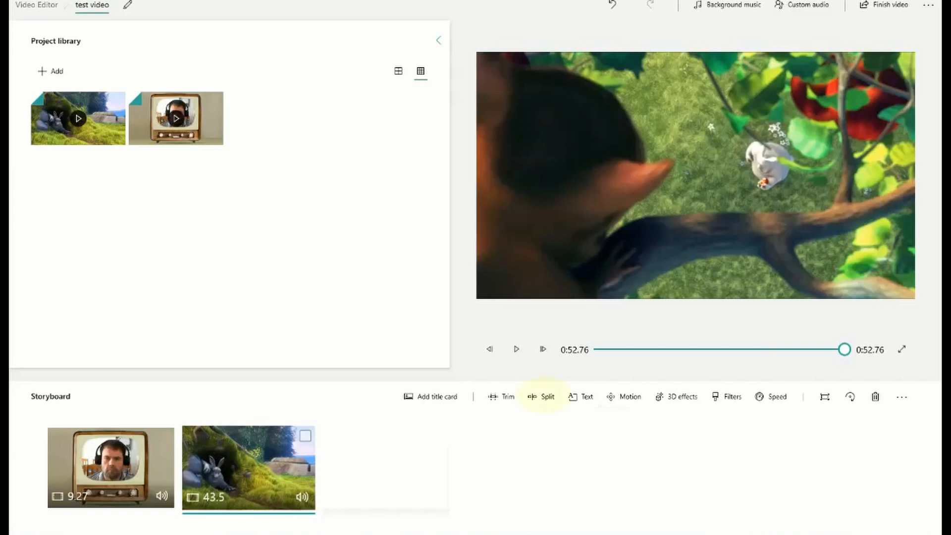
Split the rabbit clip at 0:13.03 of the project, 3.76 seconds into the clip, and view the first frame of each part.
click(542, 397)
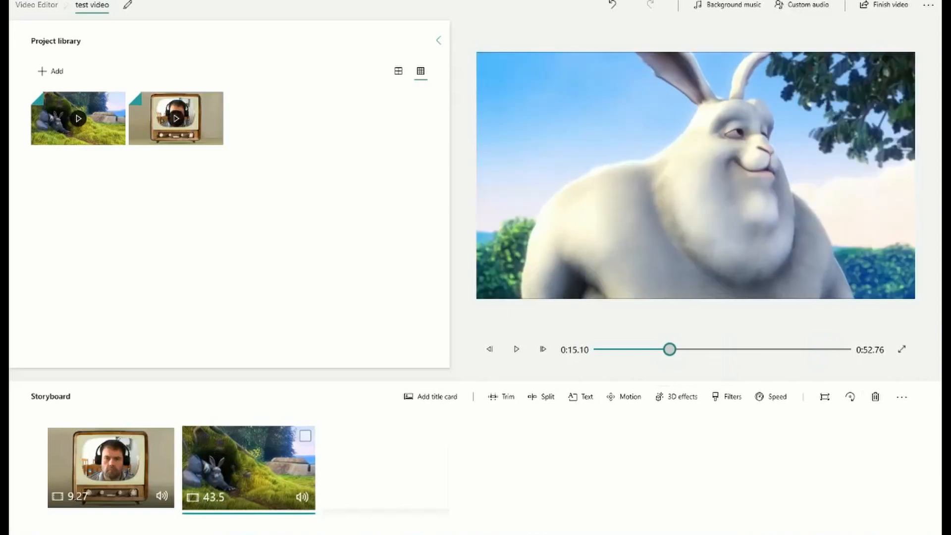
drag(670, 349, 660, 349)
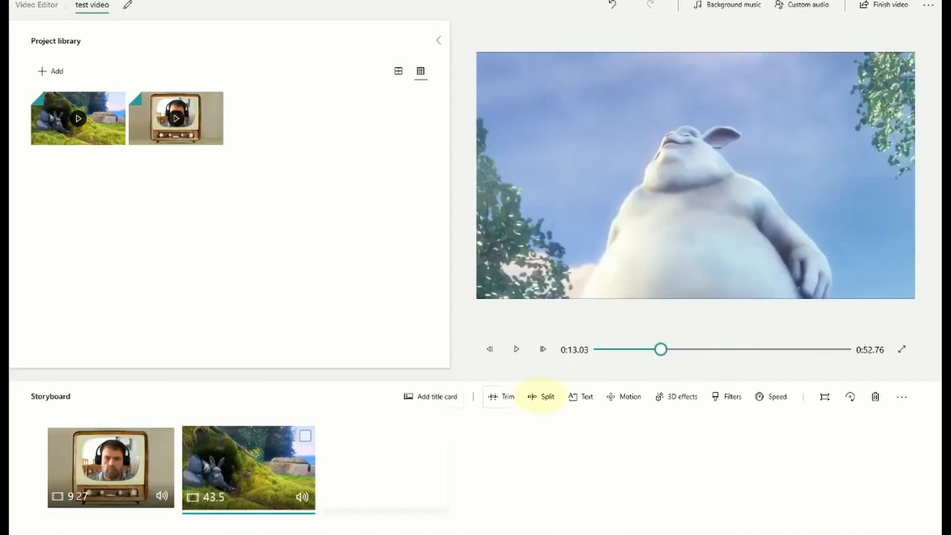
click(542, 397)
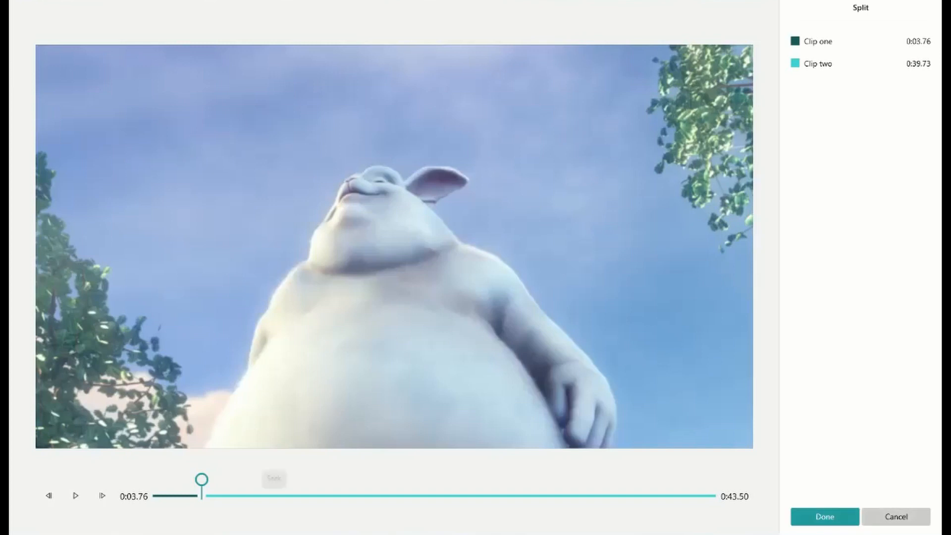
click(824, 515)
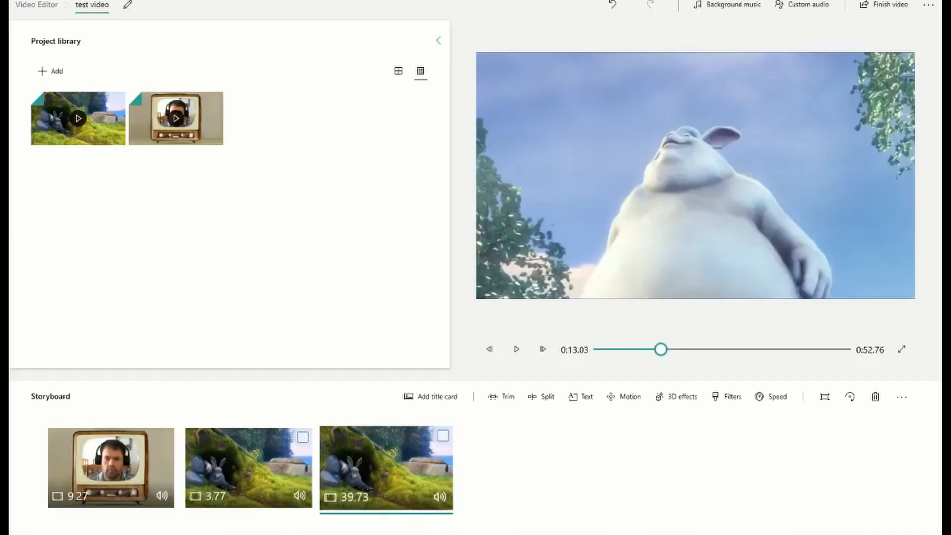
click(249, 467)
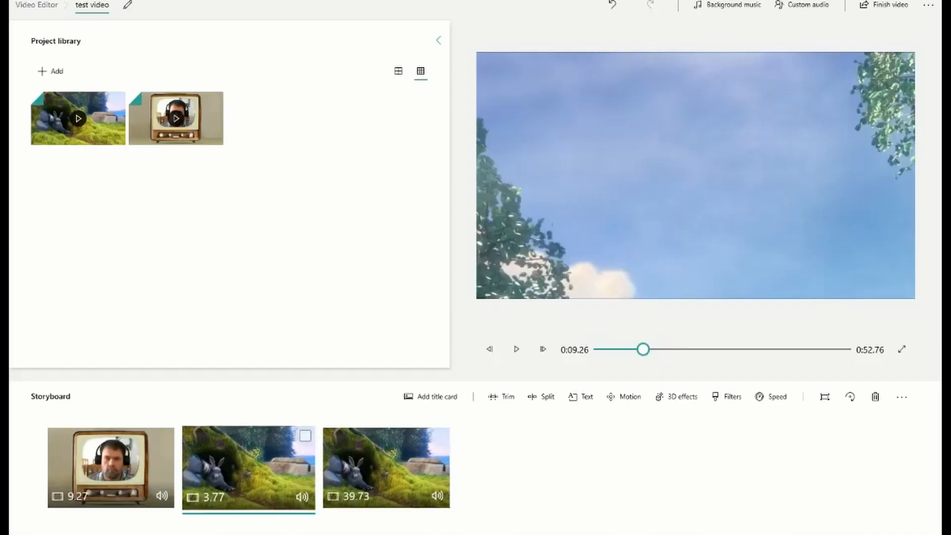
click(386, 468)
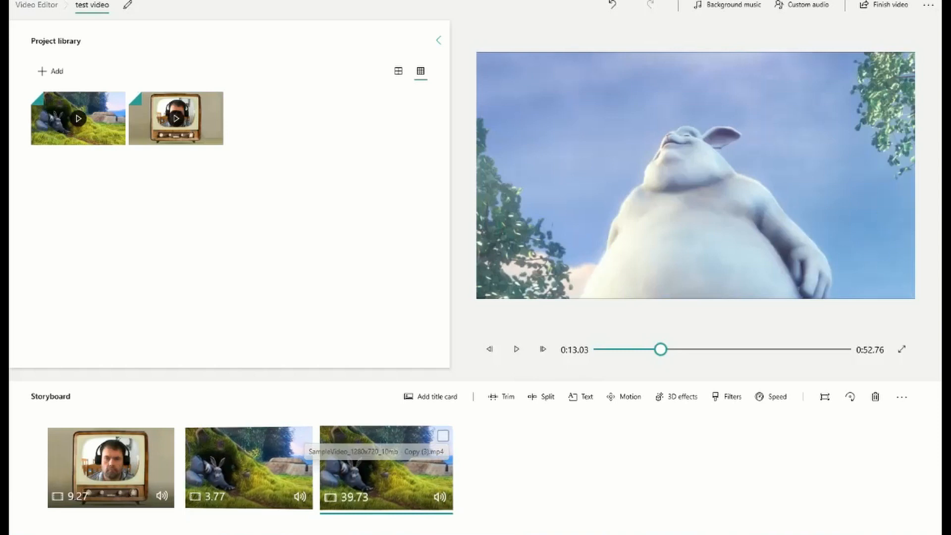
click(253, 468)
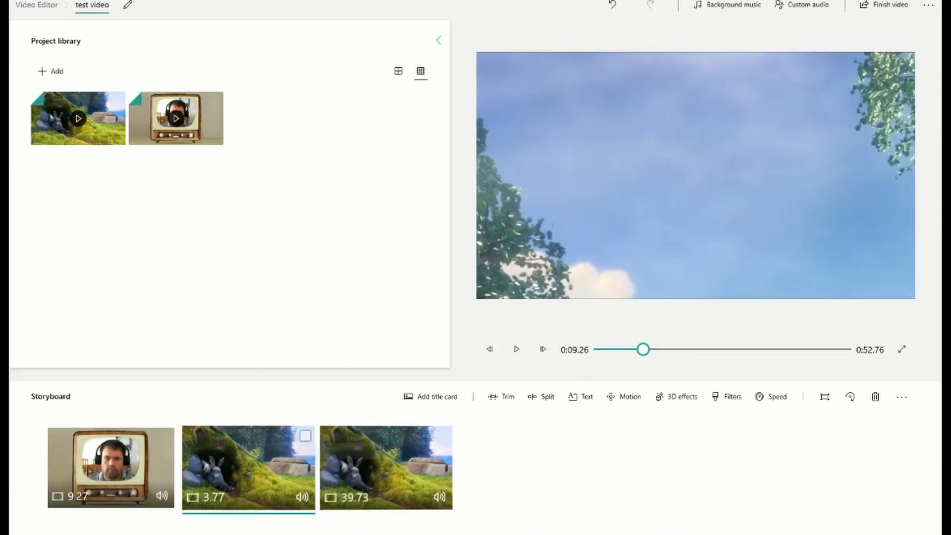
Trim the second part of the rabbit clip to start at 0:25.60.
click(386, 465)
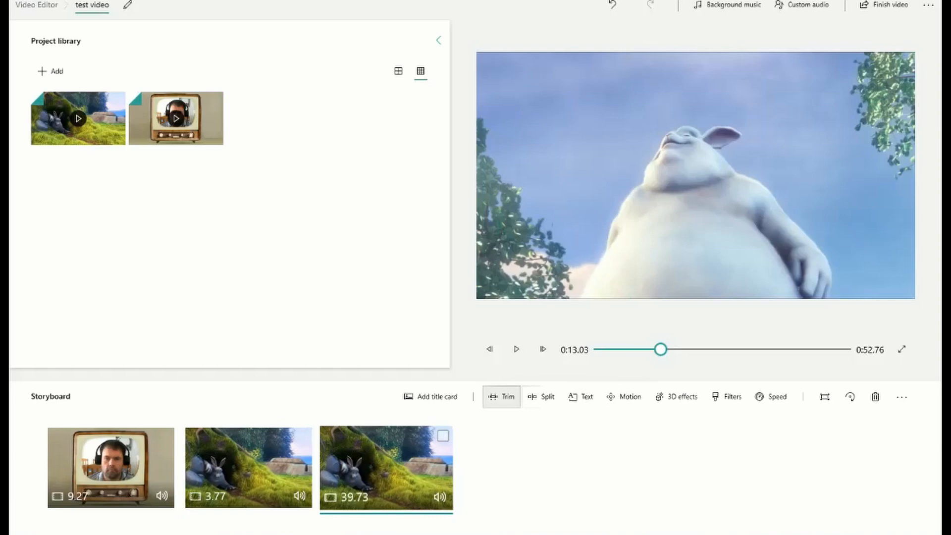
click(501, 396)
drag(260, 503, 378, 503)
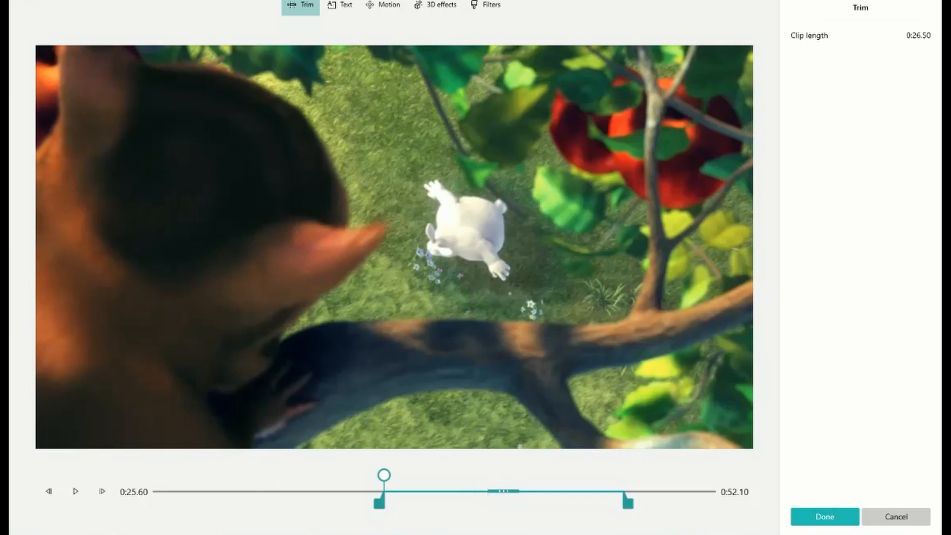
click(824, 516)
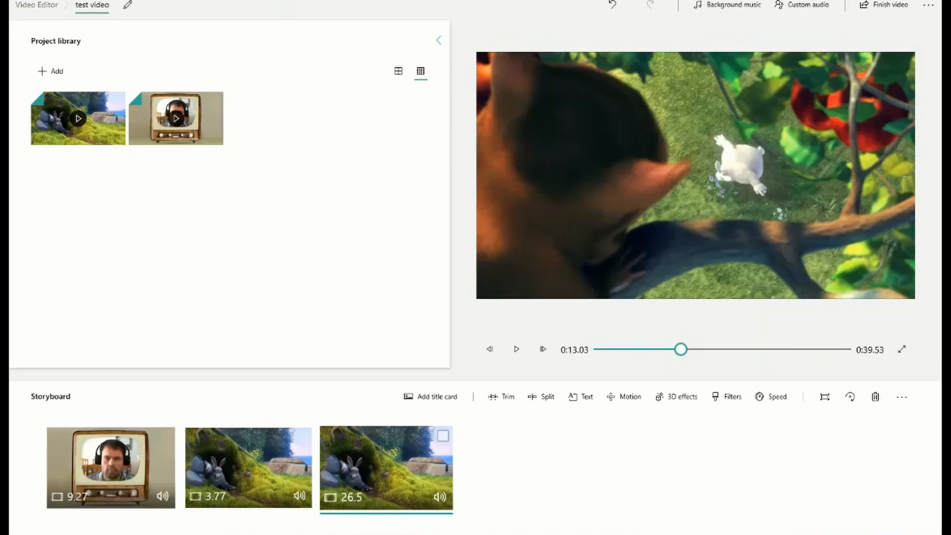
Add a title card between the television clip and the first rabbit clip with the text "phy 1221".
click(111, 465)
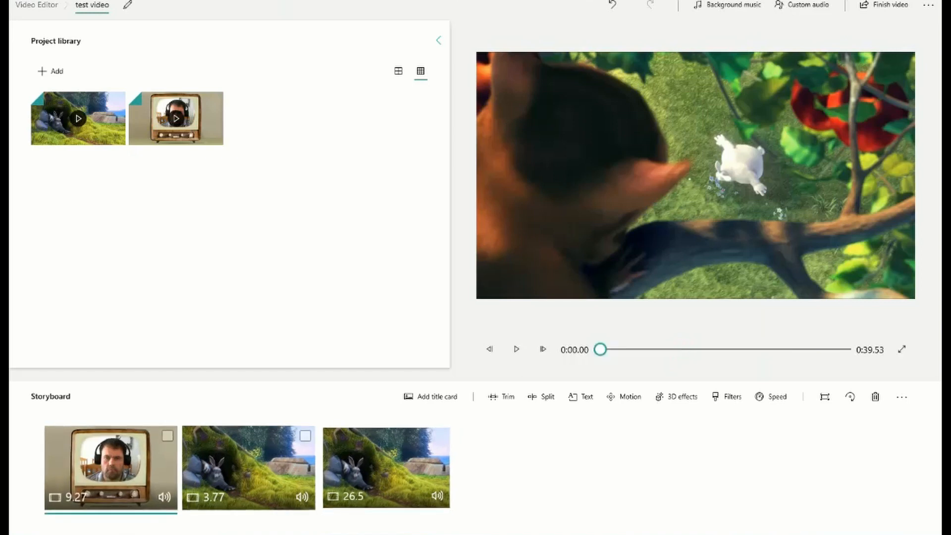
click(248, 465)
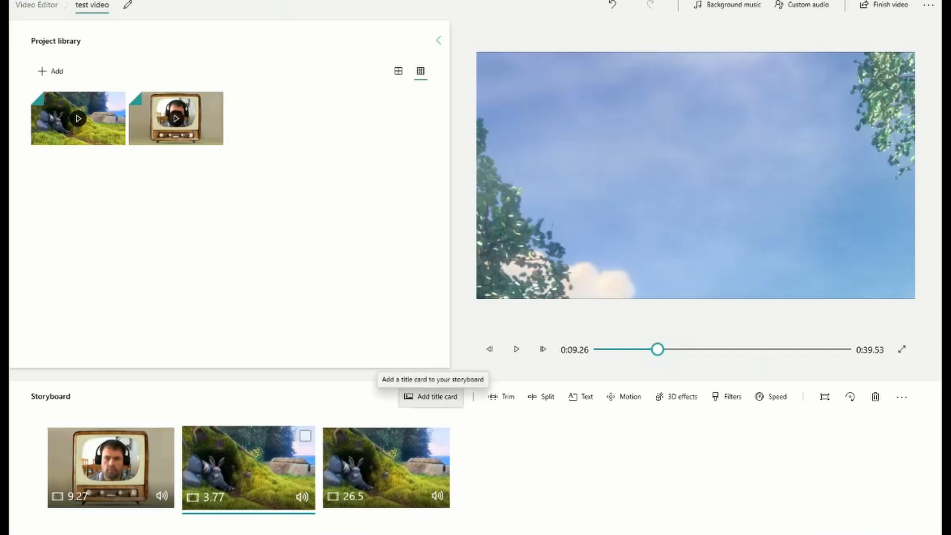
click(430, 397)
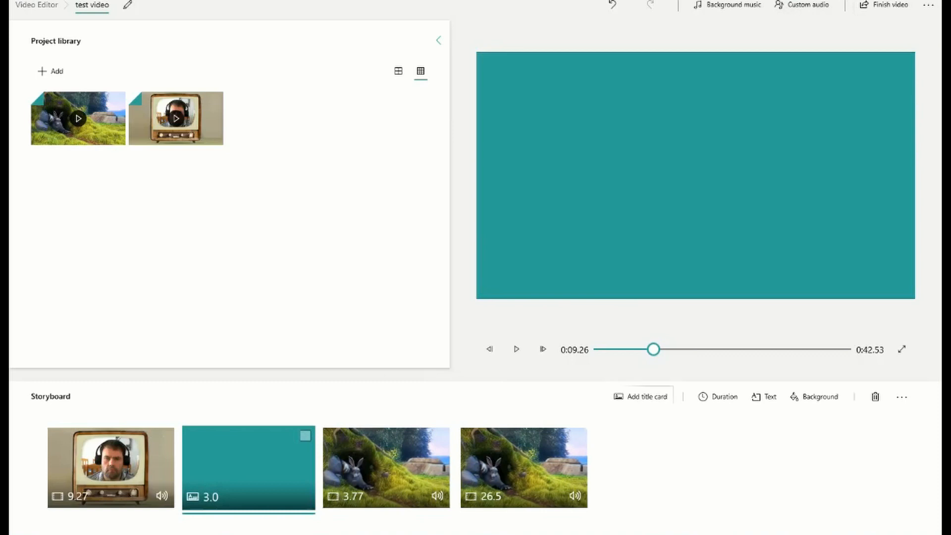
click(763, 396)
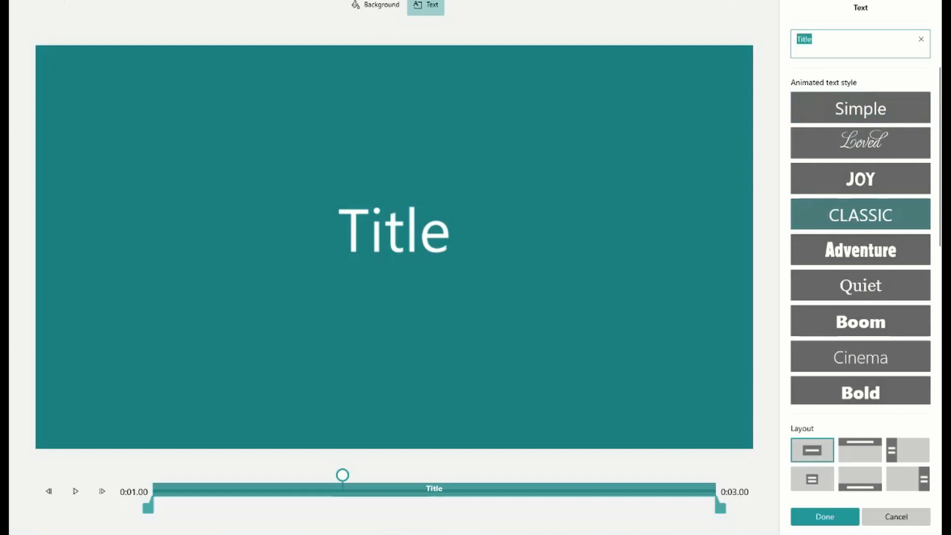
text(phy 1221)
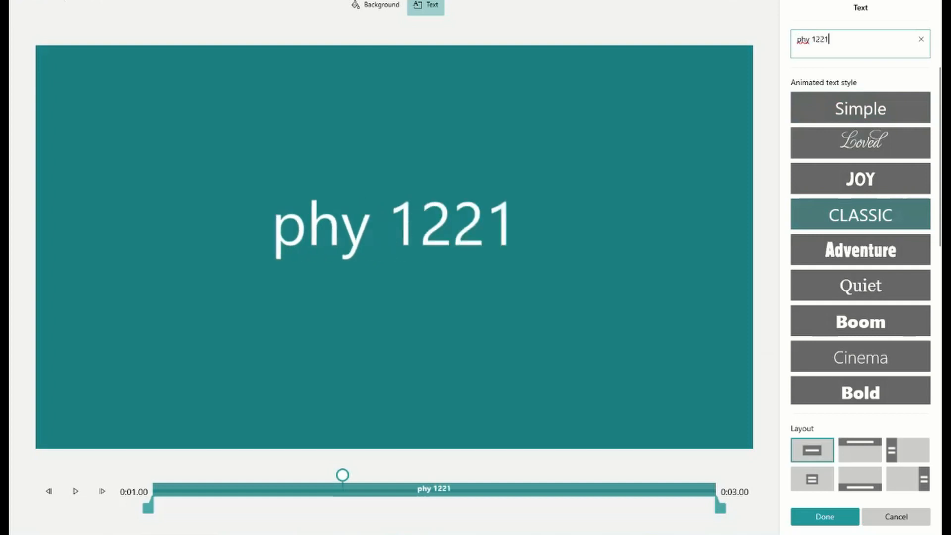
click(824, 516)
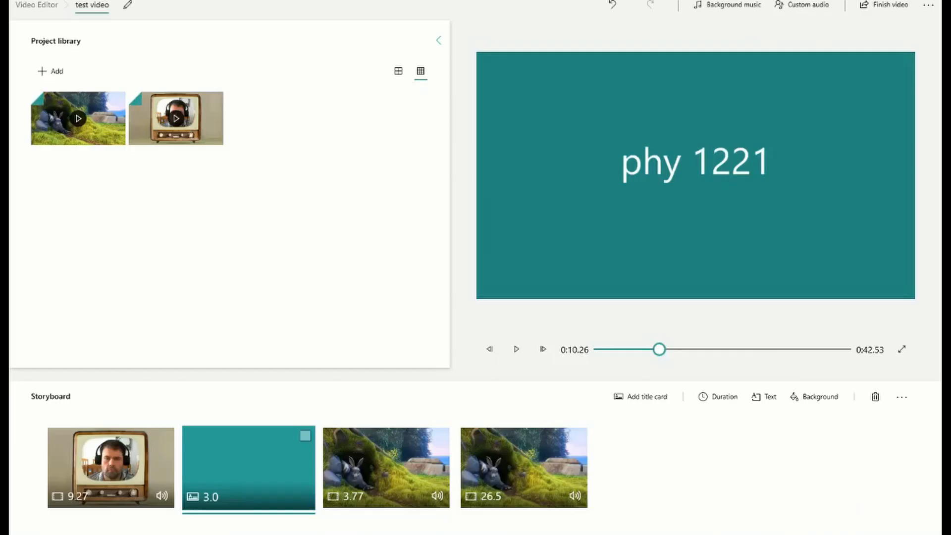
Move the title card to the start of the storyboard and set its duration to 5 seconds.
drag(248, 465, 99, 460)
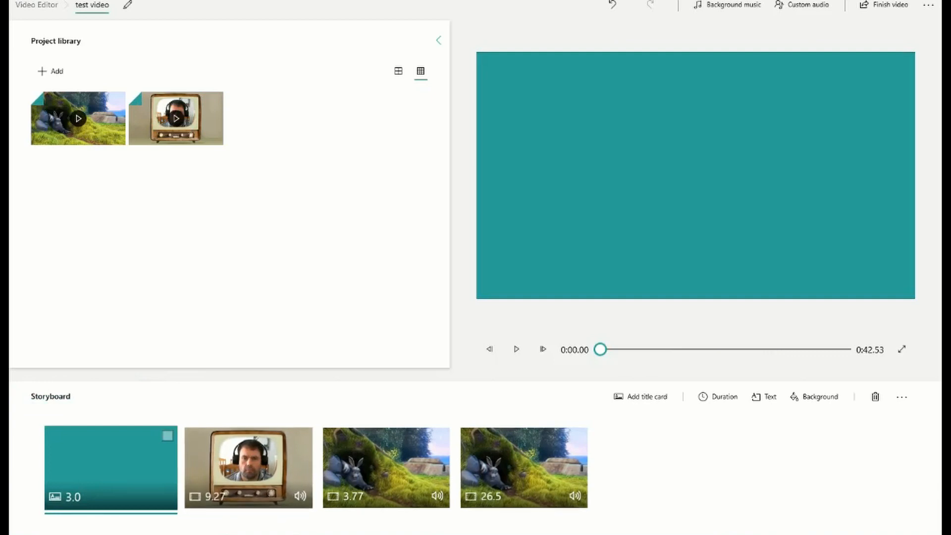
click(718, 396)
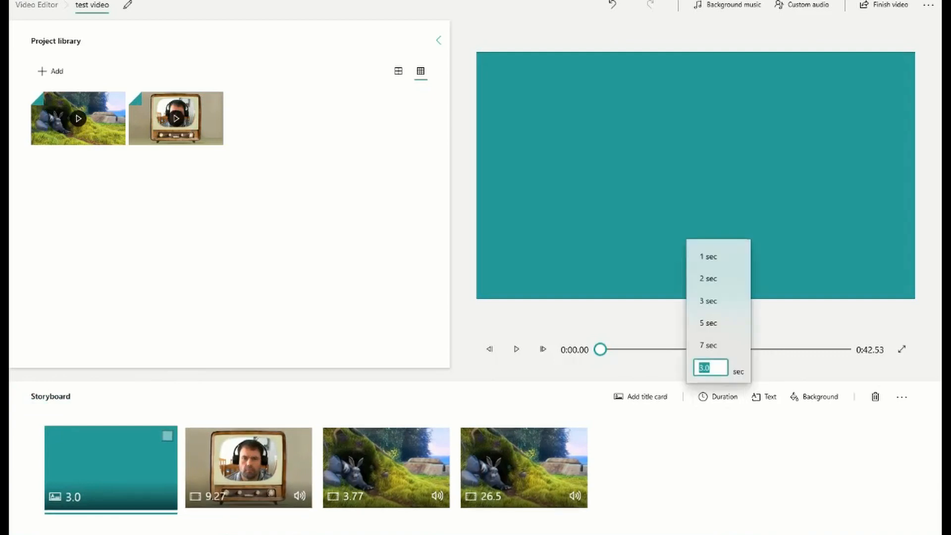
click(708, 322)
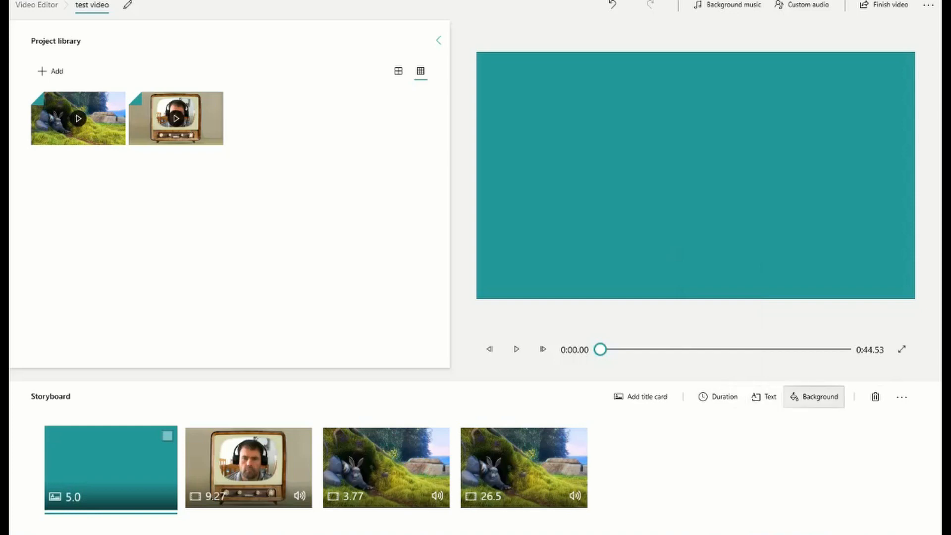
Change the opening title card's background colour to orange.
click(814, 396)
click(813, 195)
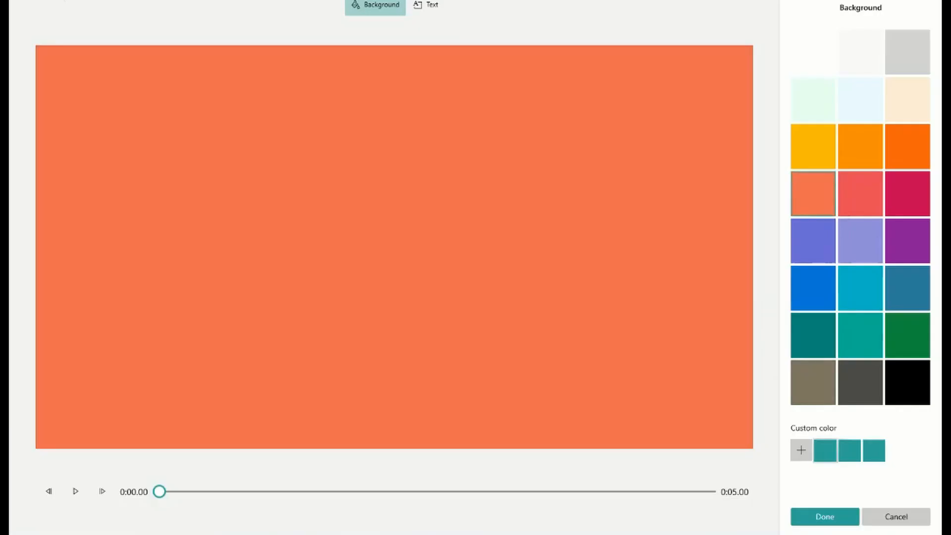
click(824, 517)
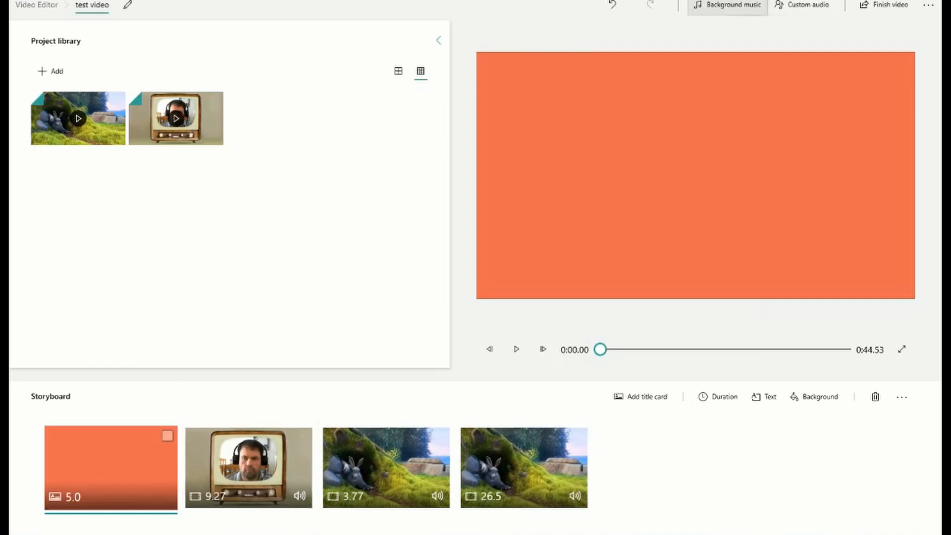
Look through the background music tracks and the custom audio view without adding any audio.
click(727, 5)
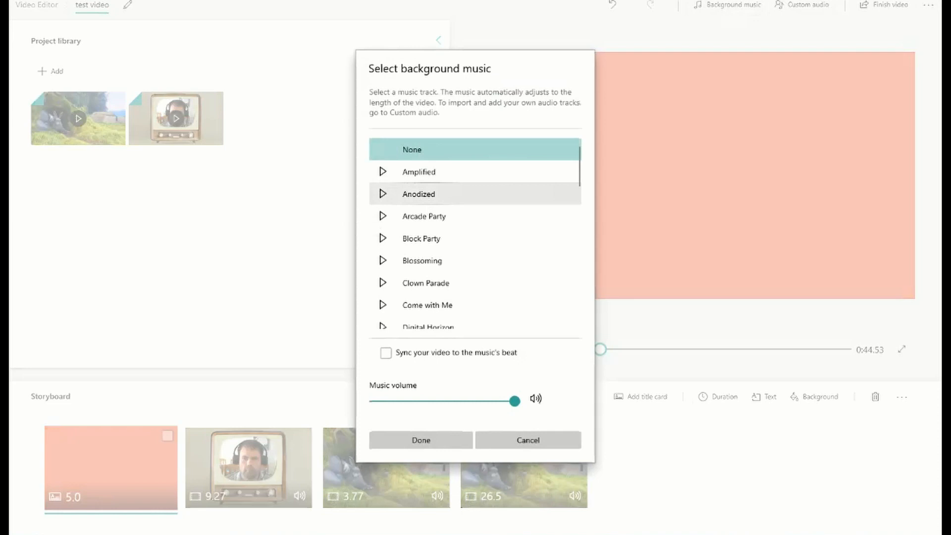
scroll(475, 277, down, 5)
scroll(475, 278, down, 2)
scroll(475, 280, up, 7)
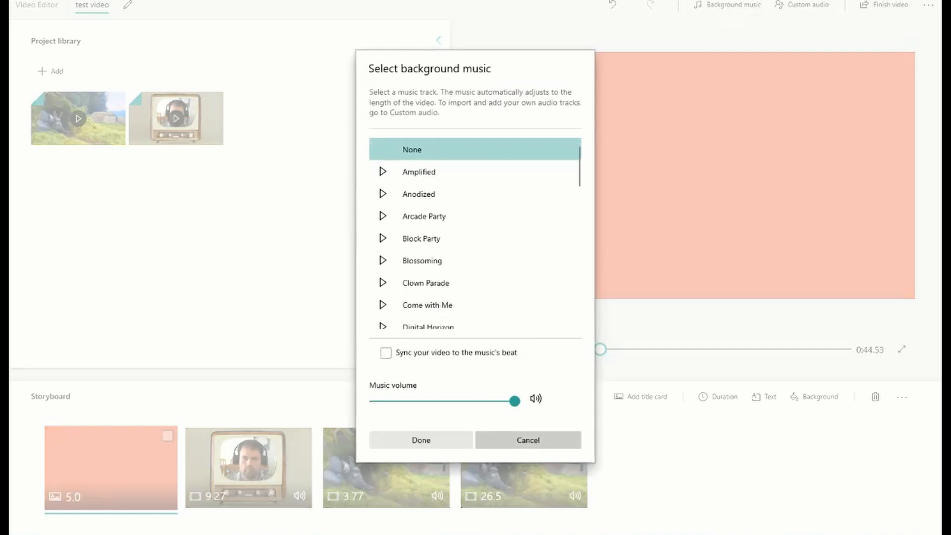
click(420, 439)
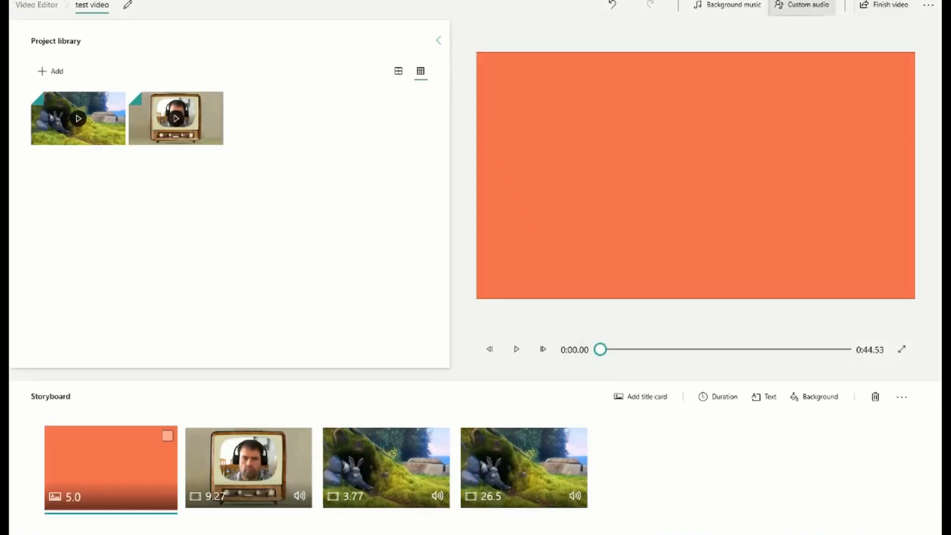
click(802, 5)
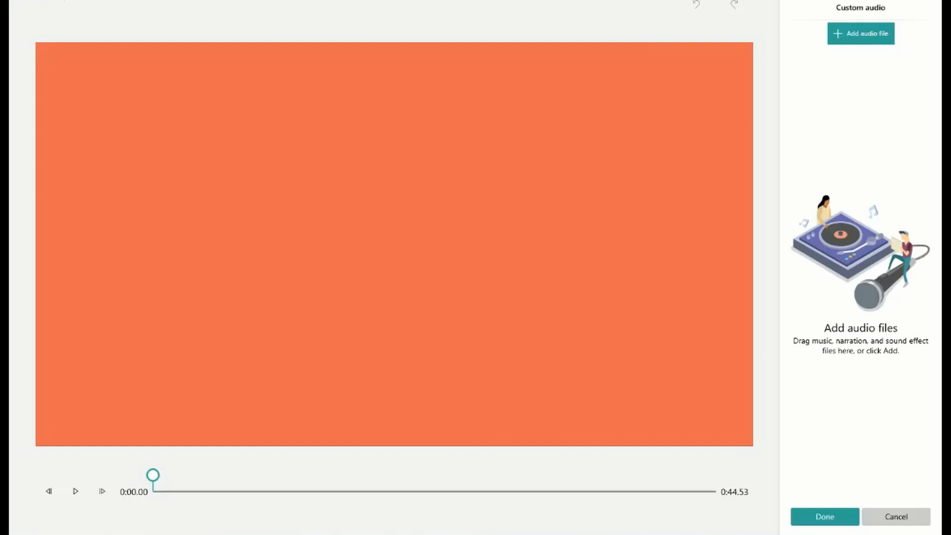
click(824, 517)
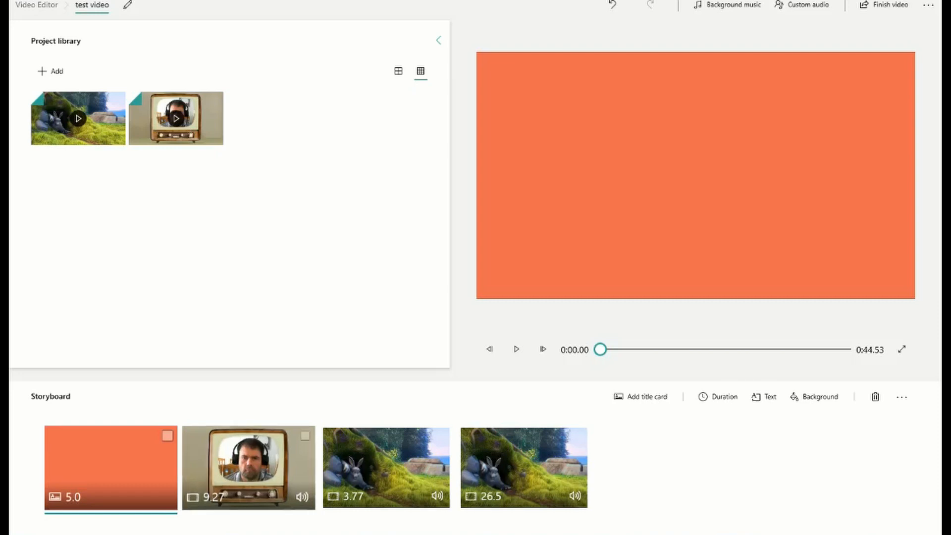
Move the title card to directly after the television clip and play the project from the start into the last rabbit clip.
drag(111, 468, 241, 467)
click(113, 467)
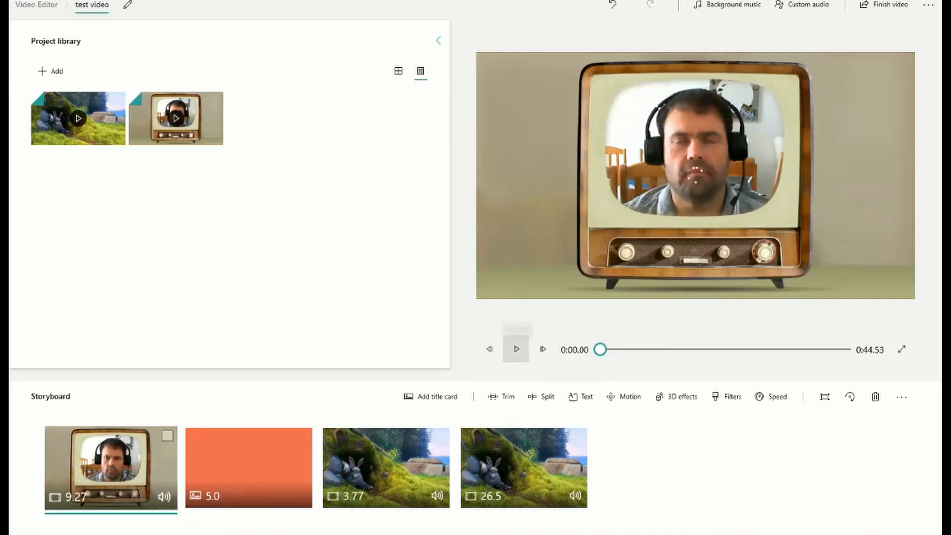
click(516, 348)
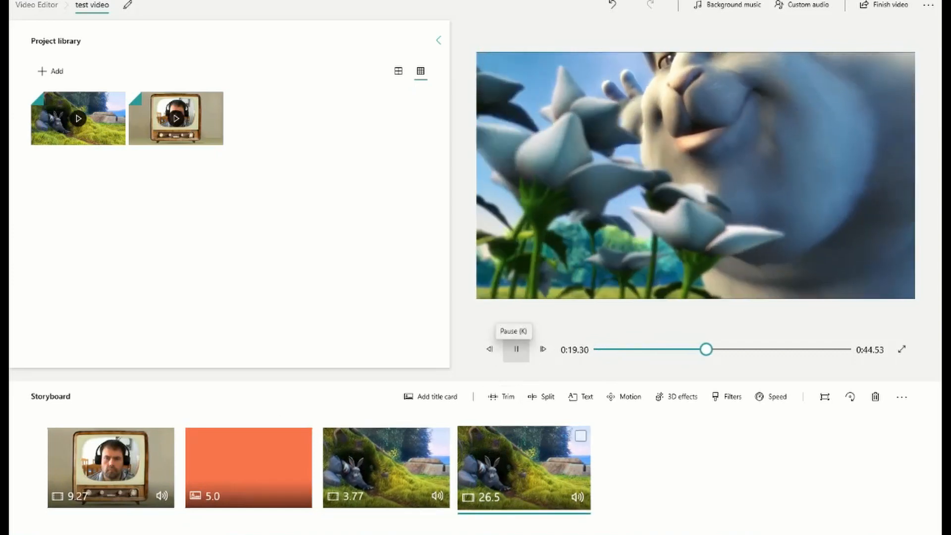
click(516, 348)
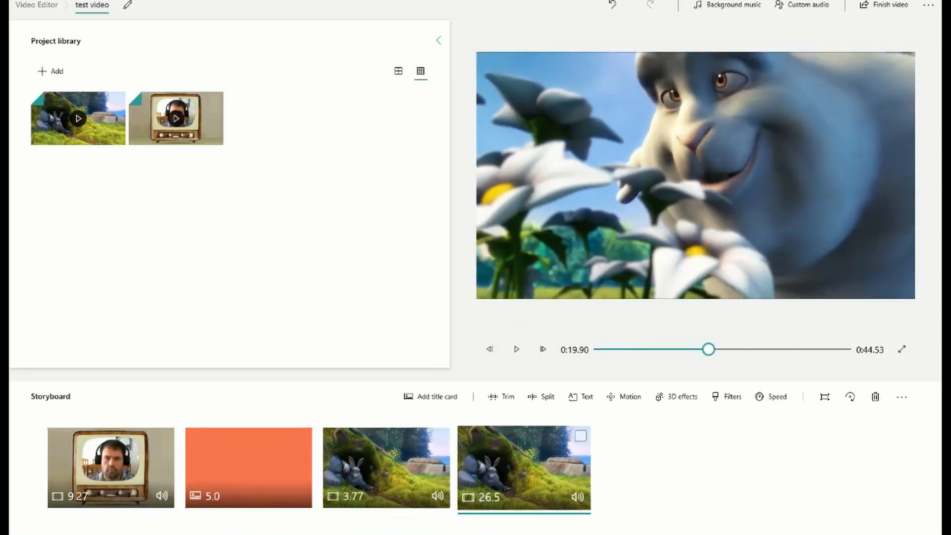
Extend the trim end of the first rabbit clip to 0:12.96 for a clip length of 4.36 seconds.
click(386, 467)
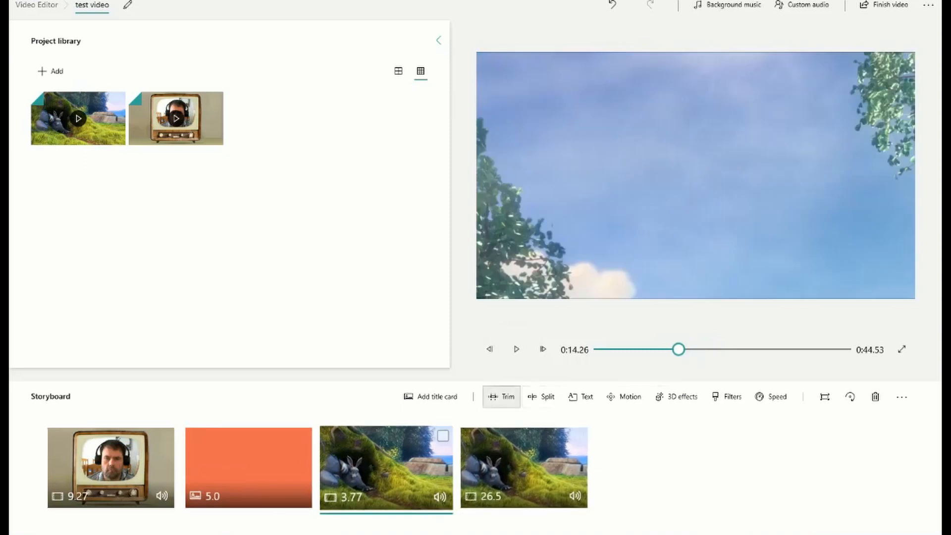
click(501, 396)
mouse_move(269, 502)
mouse_down()
mouse_move(261, 503)
mouse_move(275, 503)
mouse_up()
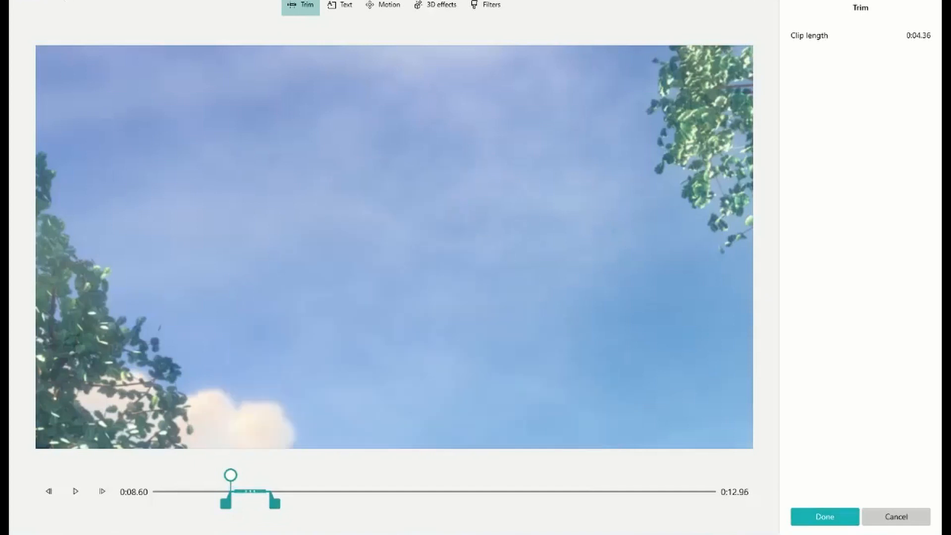
click(824, 516)
Trim the last rabbit clip to start at 0:27.26 for a clip length of 24.83 seconds.
click(524, 468)
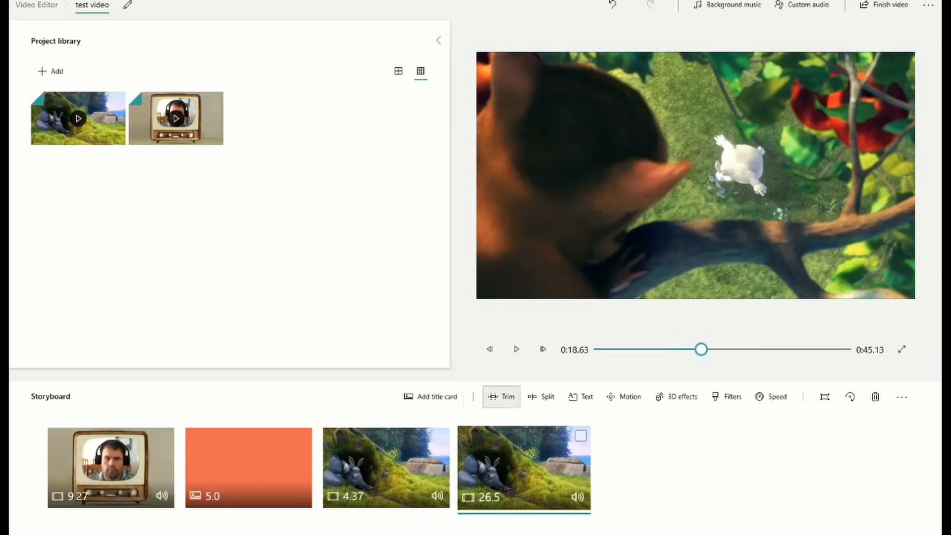
click(501, 396)
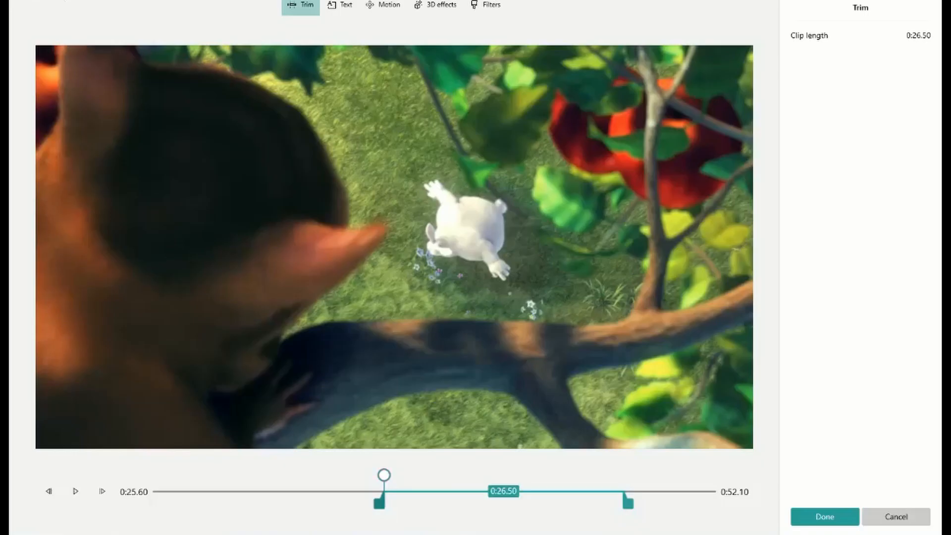
drag(379, 503, 394, 503)
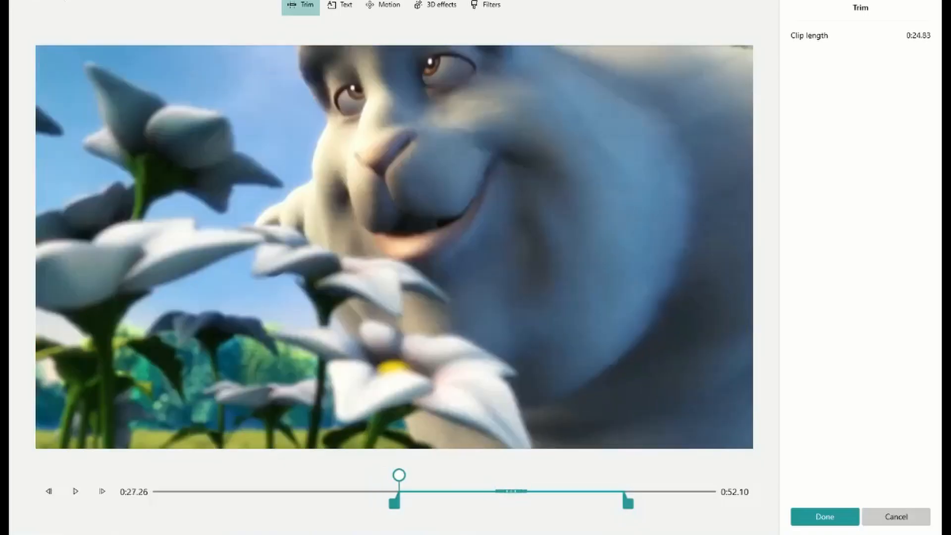
click(825, 516)
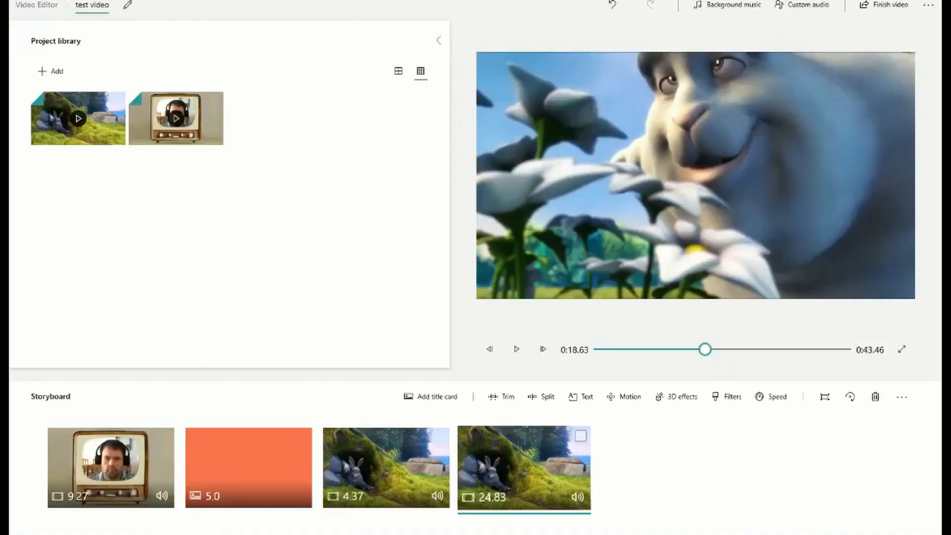
Play the project from the first rabbit clip to check the cut into the last rabbit clip.
click(387, 468)
click(516, 349)
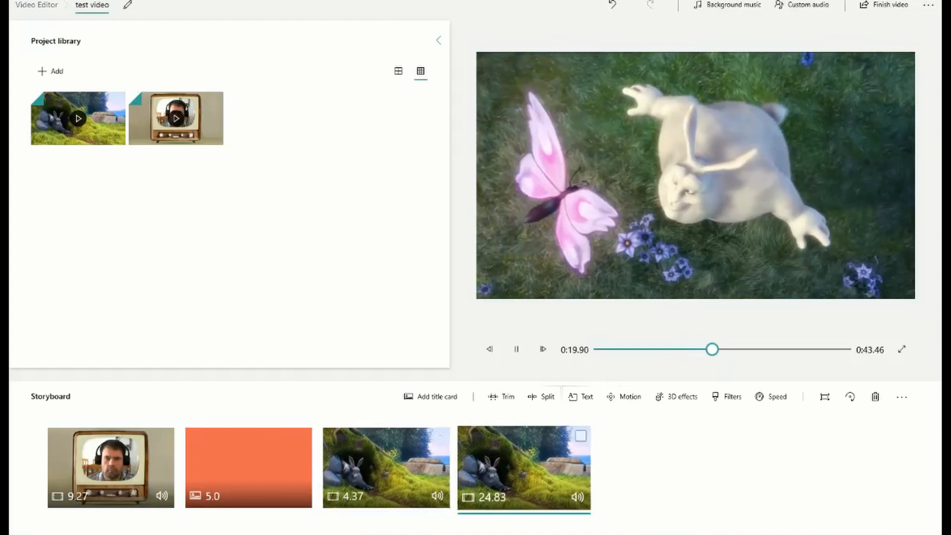
click(516, 349)
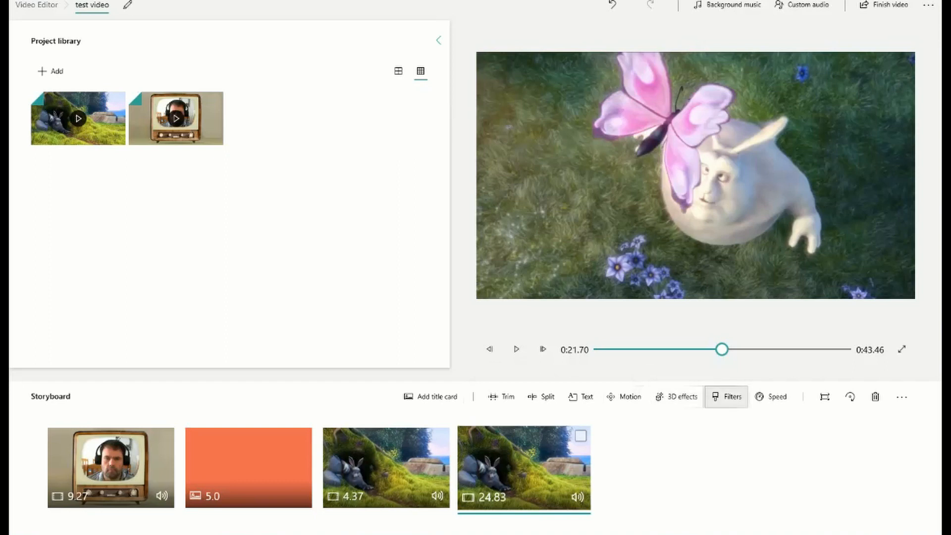
Try the Arcade and Pixel filters on the last rabbit clip and restore the Original look.
click(727, 396)
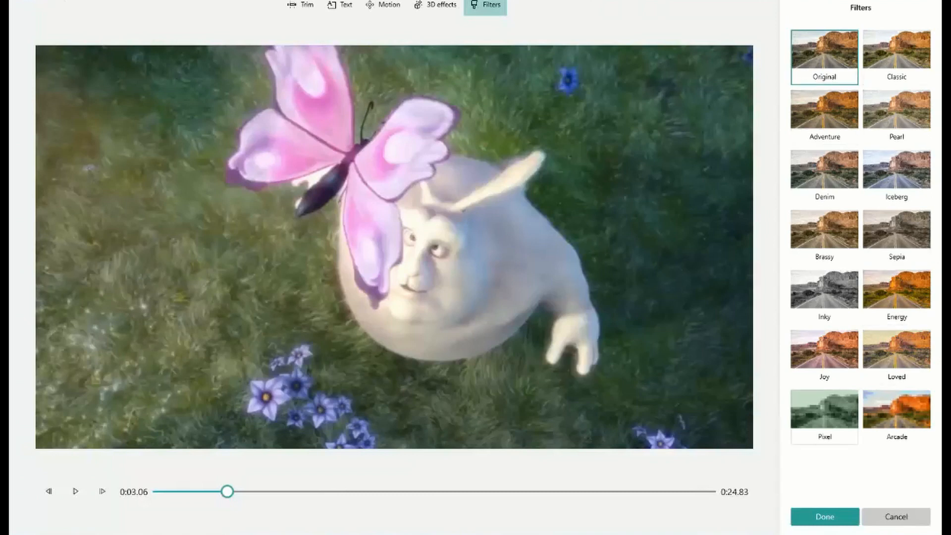
click(896, 408)
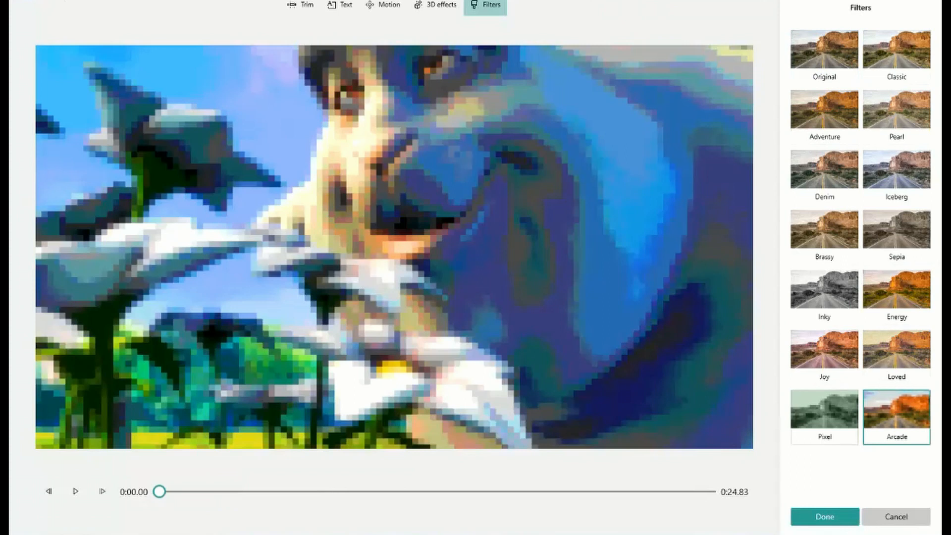
click(824, 409)
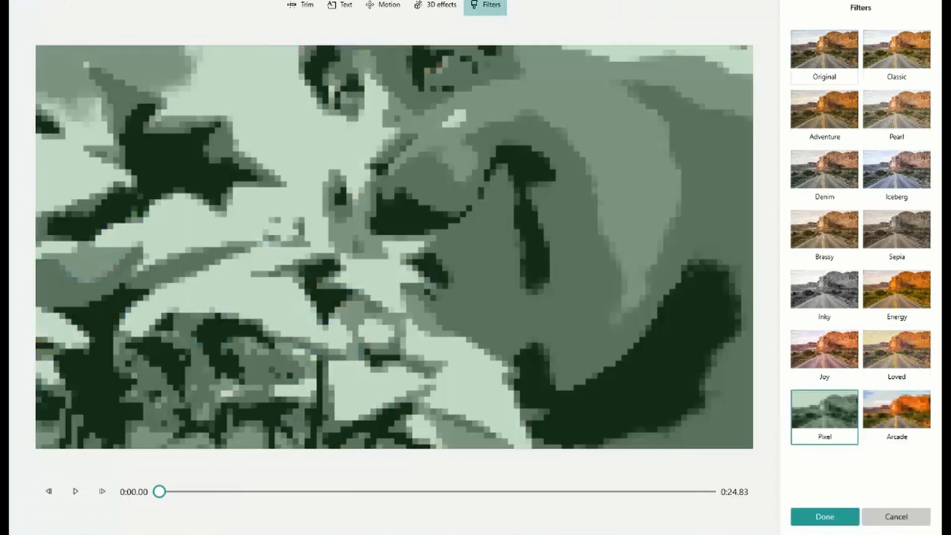
click(824, 57)
click(825, 516)
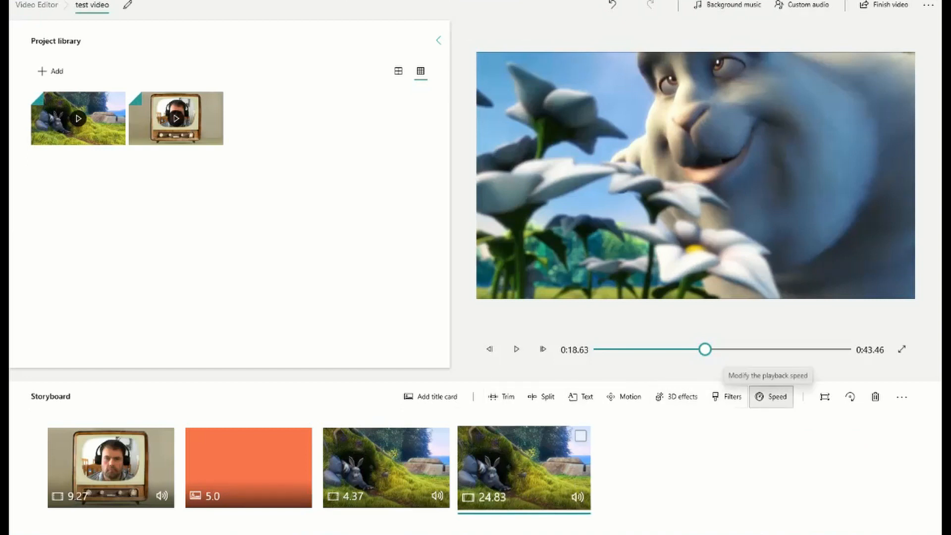
View the last clip's speed and black bar options and the additional storyboard commands without changing anything.
click(770, 397)
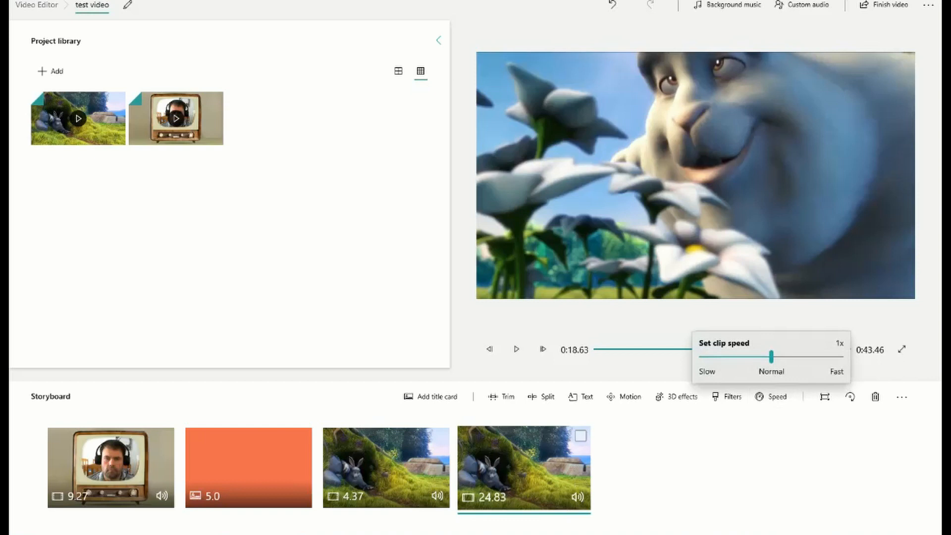
key(Escape)
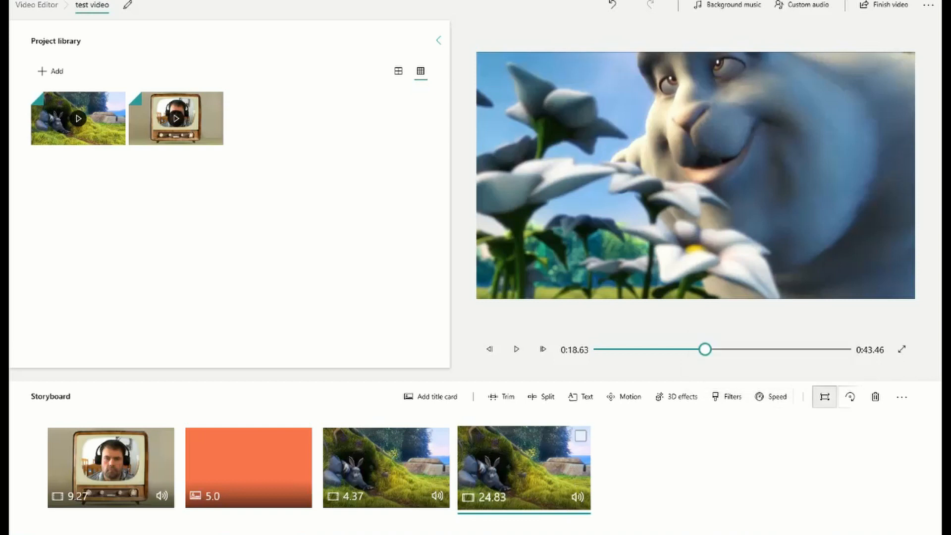
click(824, 396)
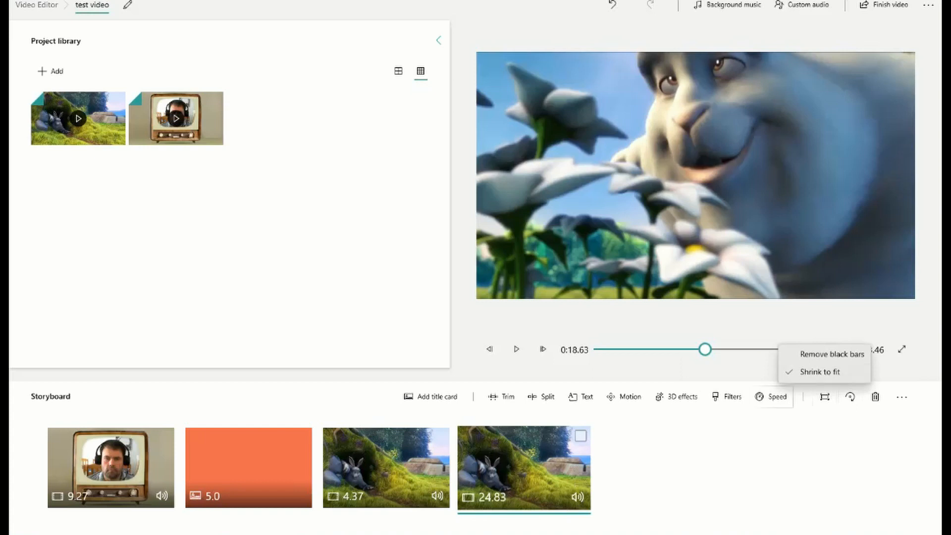
key(Escape)
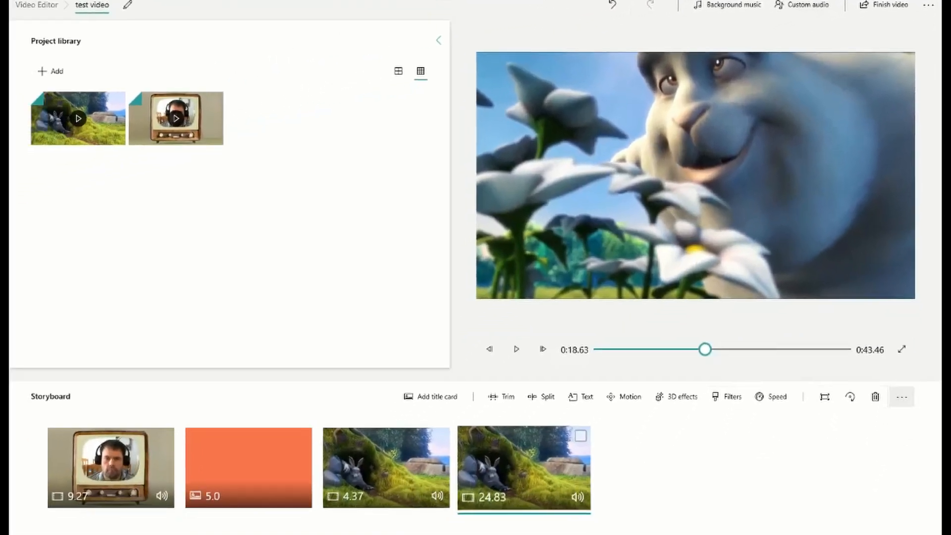
click(901, 397)
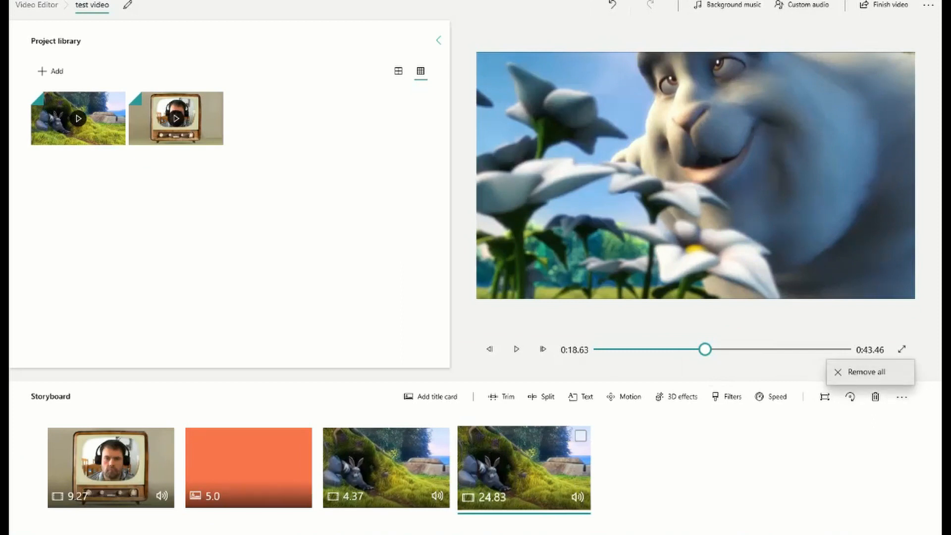
click(749, 404)
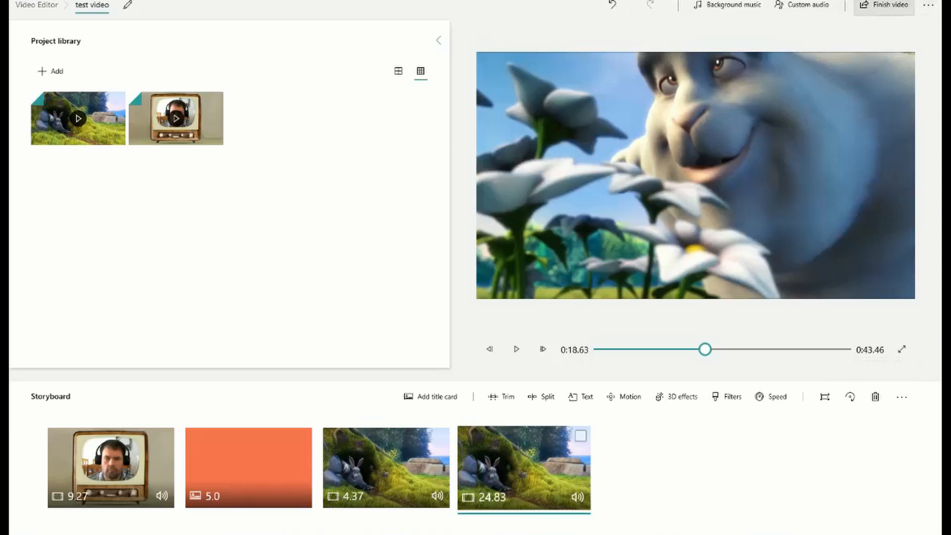
Export the video in High 1080p quality to the Desktop as test video.mp4 and pause the playback of the exported file.
click(884, 5)
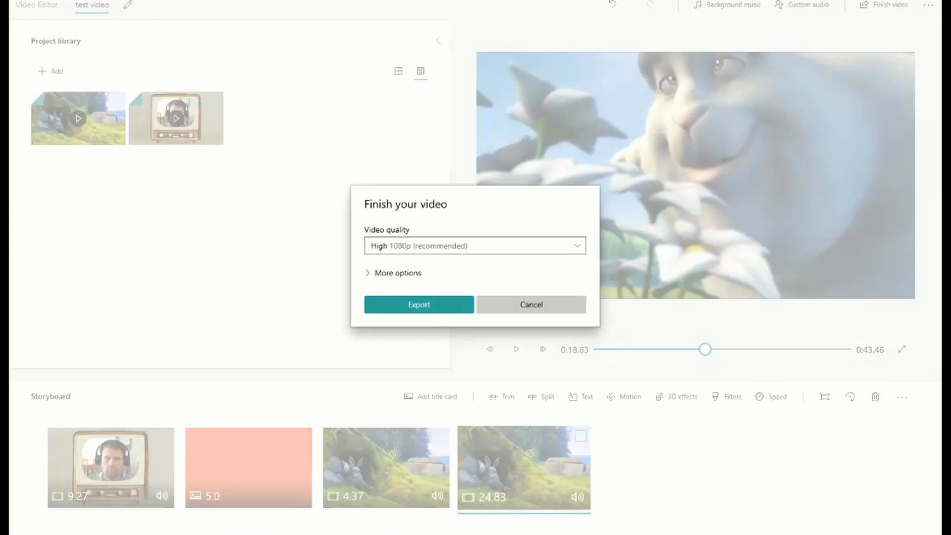
click(394, 273)
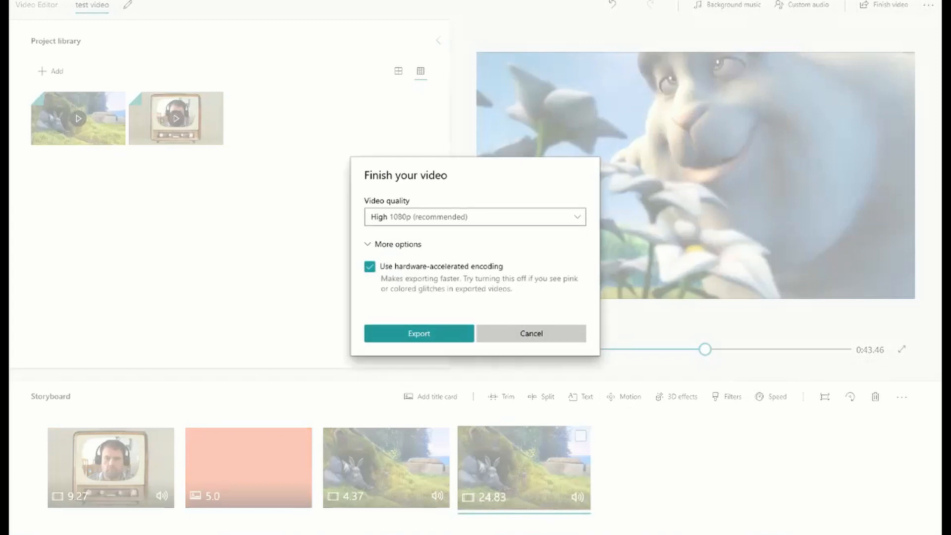
click(394, 244)
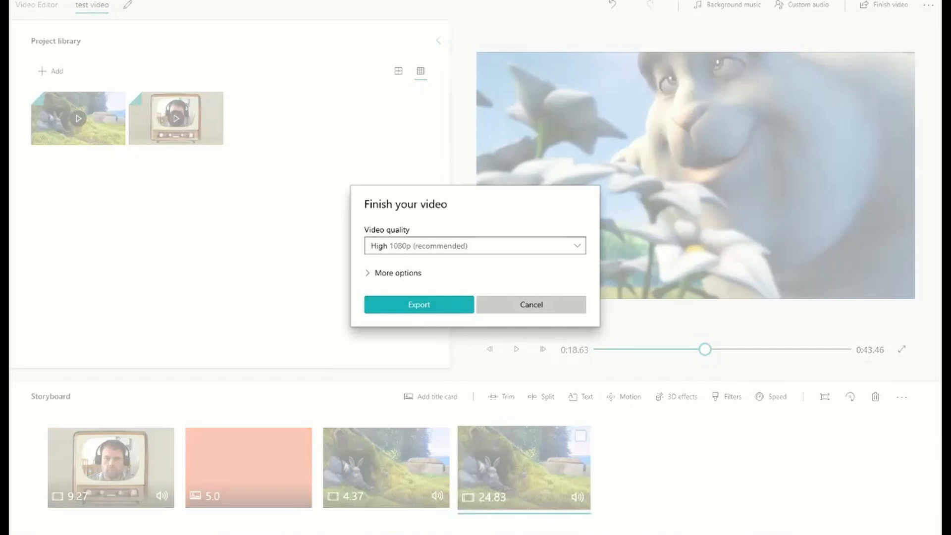
click(418, 305)
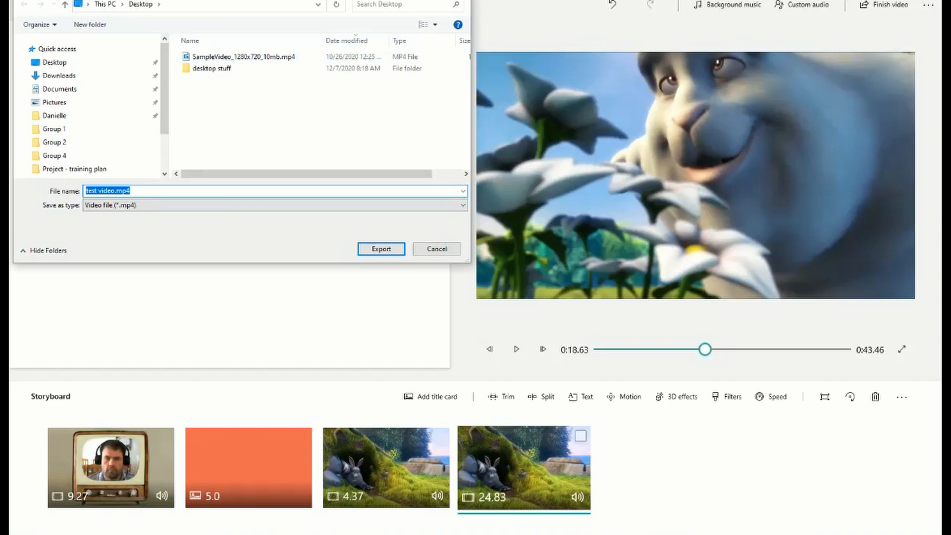
key(Return)
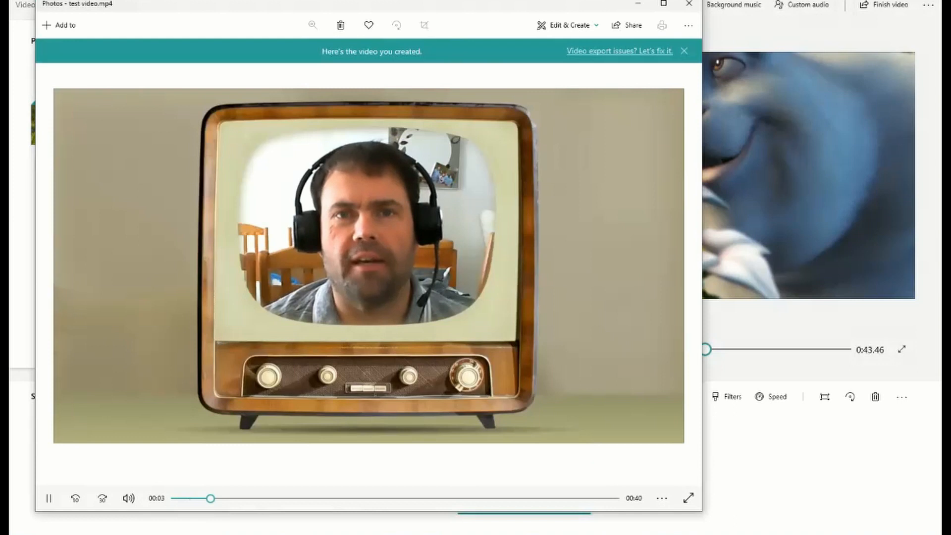
click(49, 497)
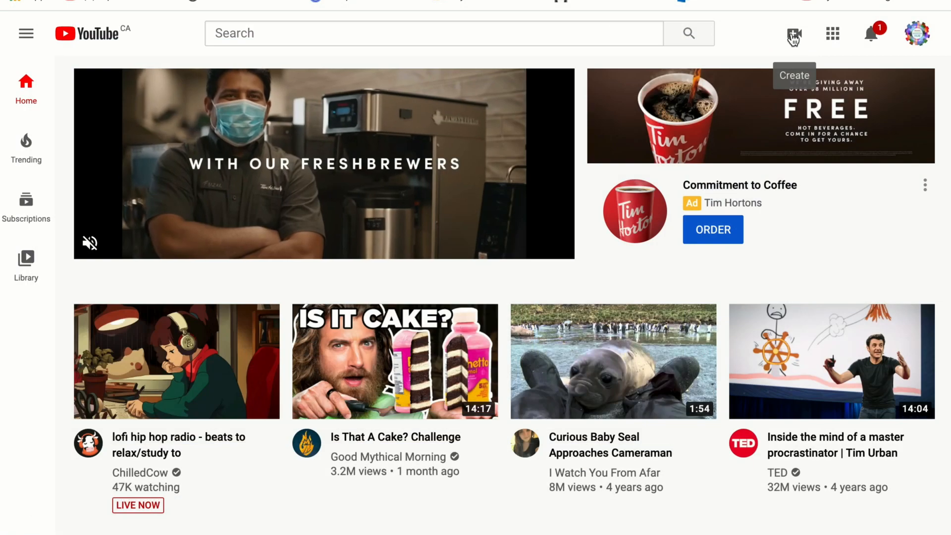
Switch to YouTube, start a new video upload and open the file selection.
click(794, 34)
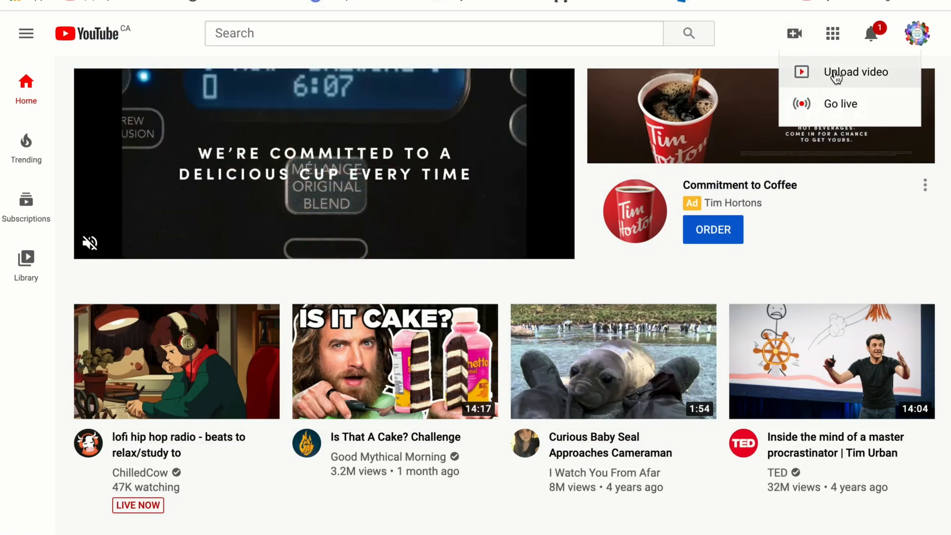
click(833, 73)
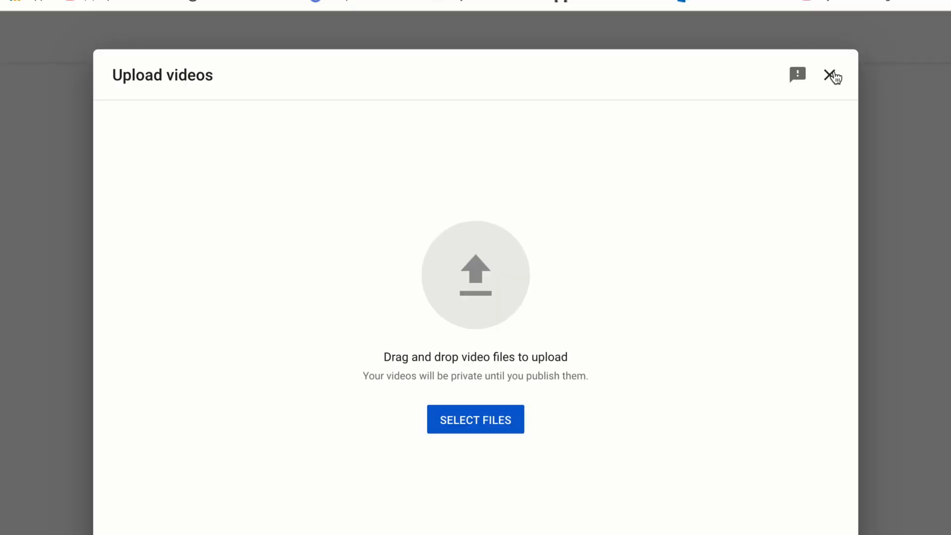
click(499, 422)
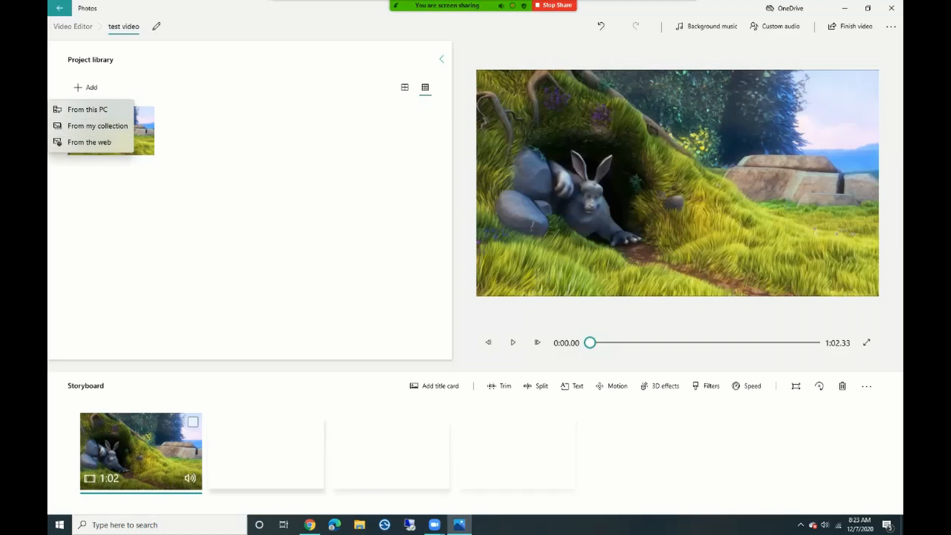
Switch to the Photos video editor and add the rabbit clip from the project library to the storyboard's second and third places.
key(Escape)
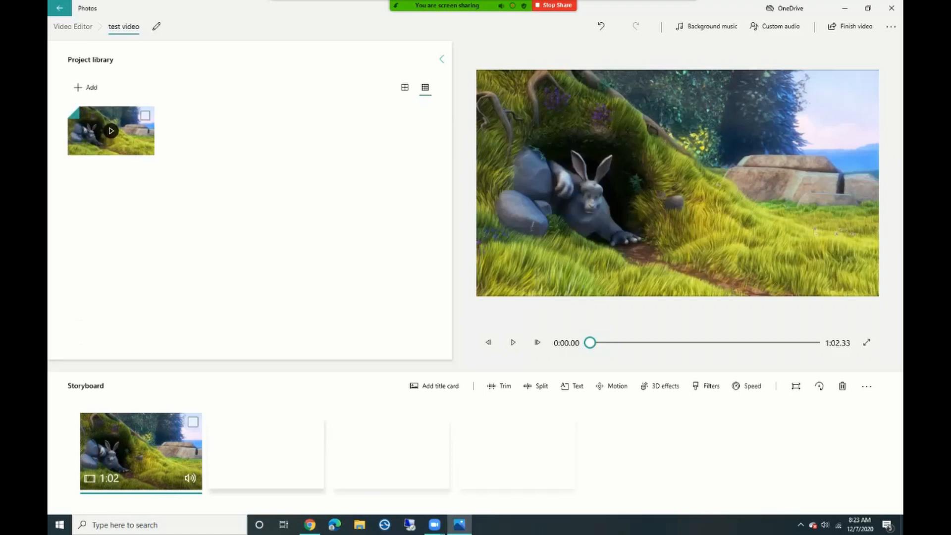
drag(111, 124, 273, 454)
drag(111, 124, 389, 458)
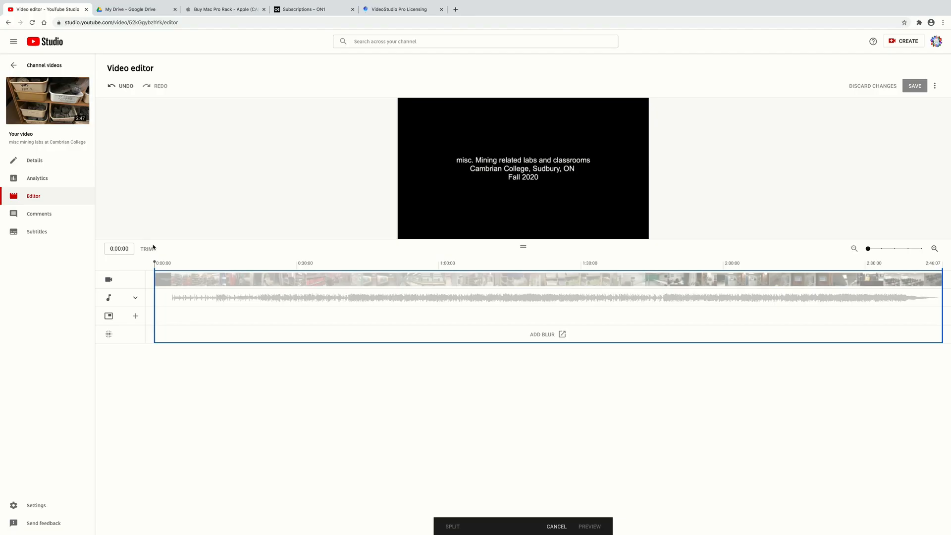
Switch to YouTube Studio's video editor and trim the end of the mining labs video back to about 2:00.
drag(941, 306, 724, 307)
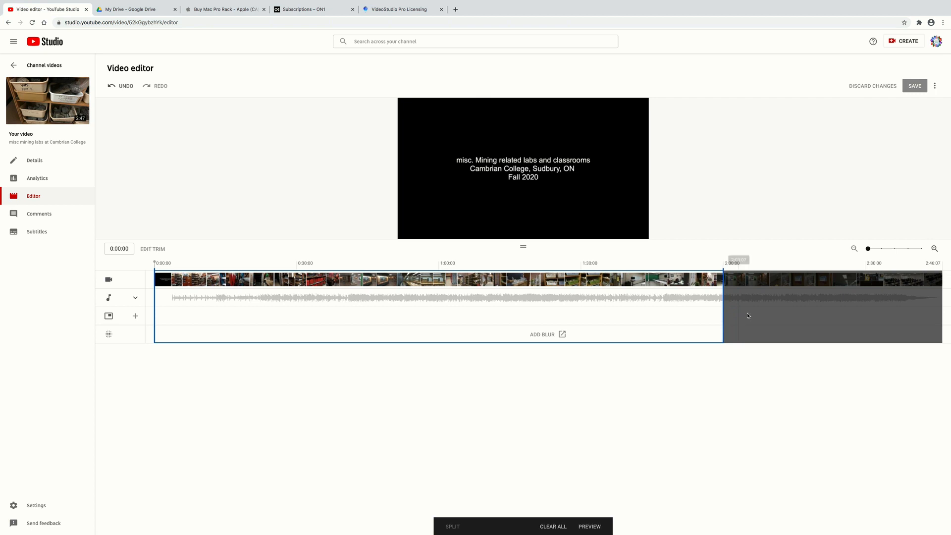